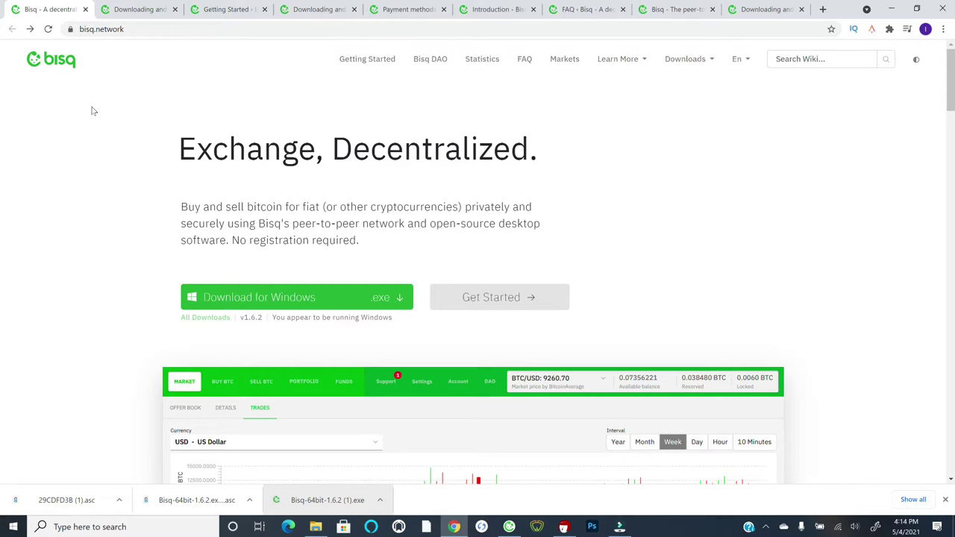
- On the Bisq website, go to the full Downloads page from the Downloads menu
left_click(116, 31)
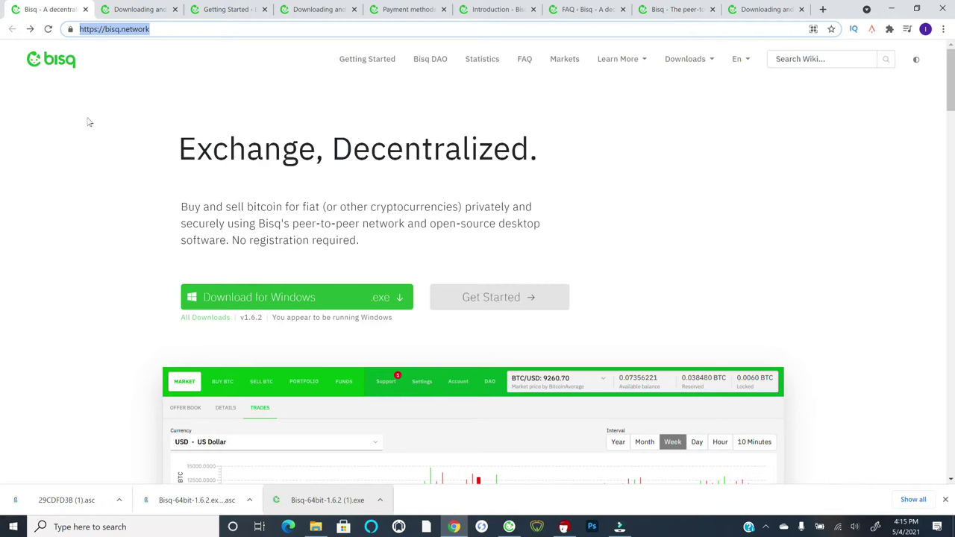
left_click(87, 129)
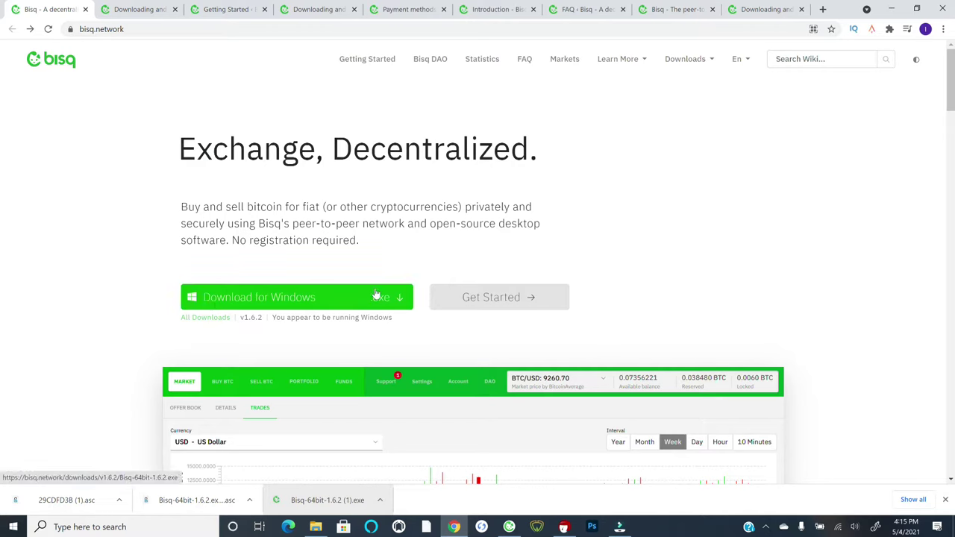
left_click(691, 63)
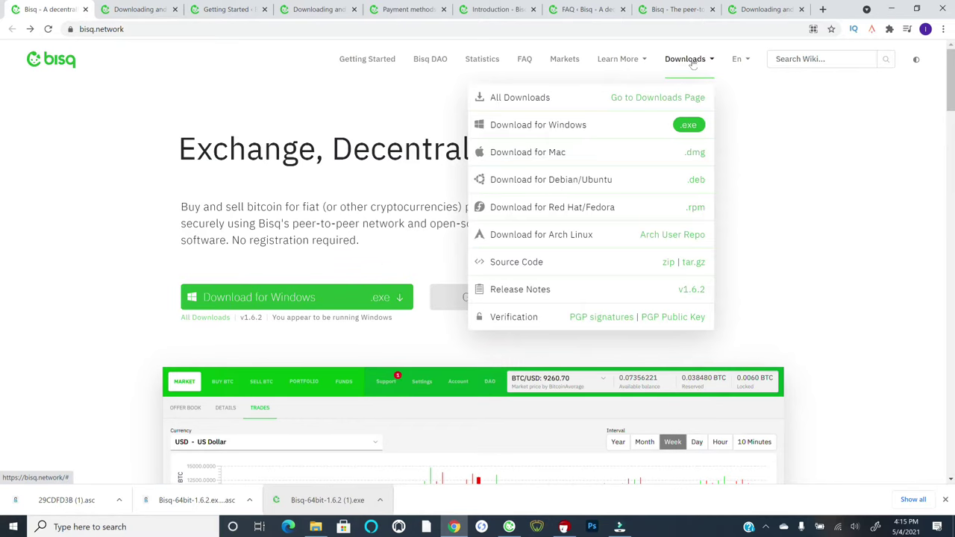
left_click(653, 102)
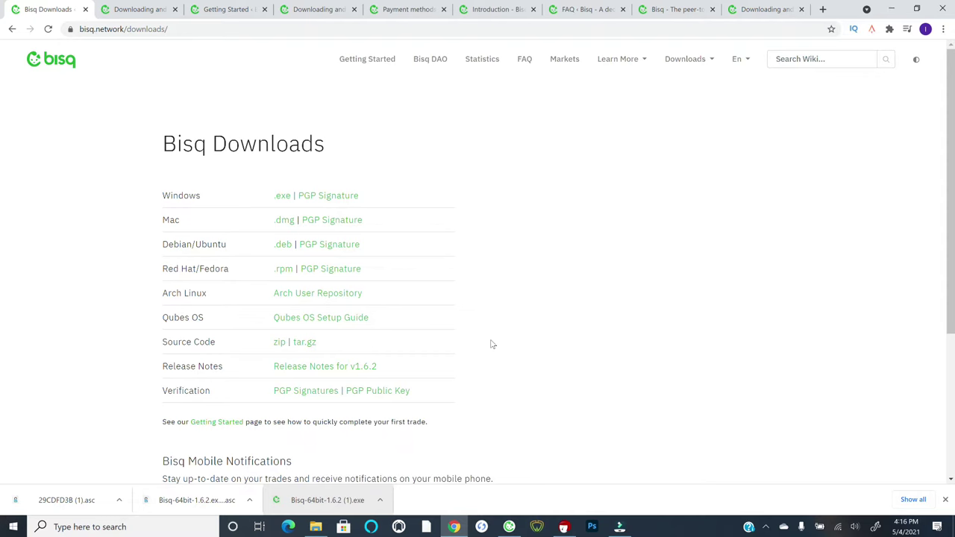
- Glance at the Getting Started page, then return to the Bisq Downloads page
left_click(224, 9)
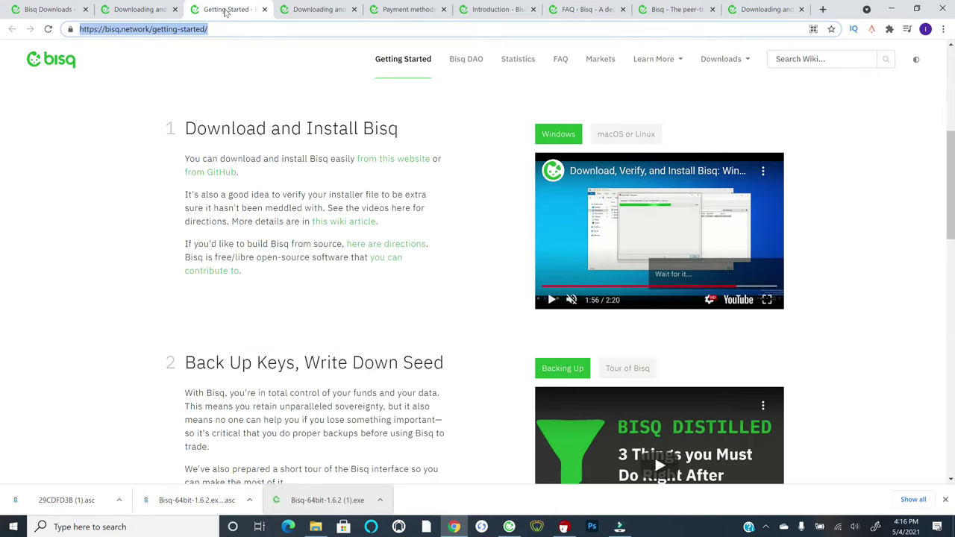
left_click(148, 125)
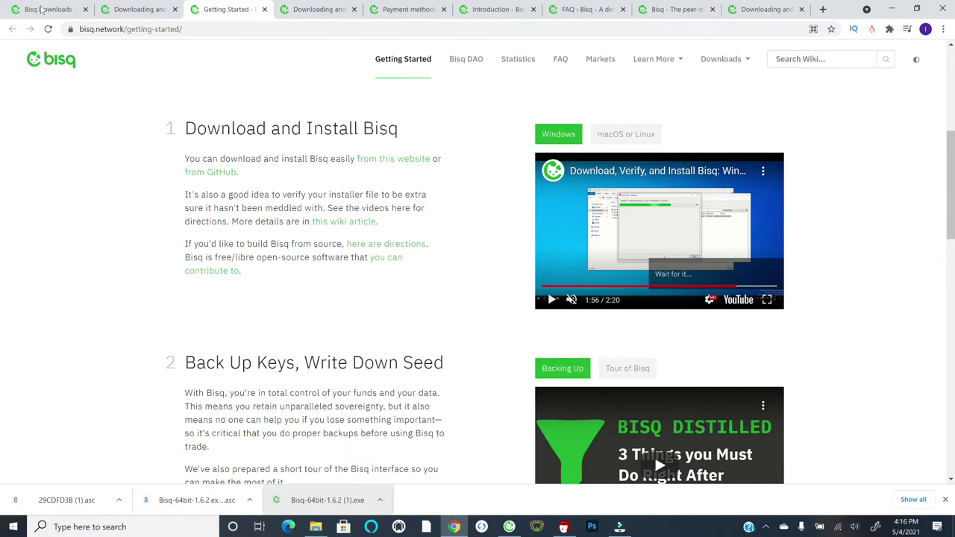
left_click(41, 9)
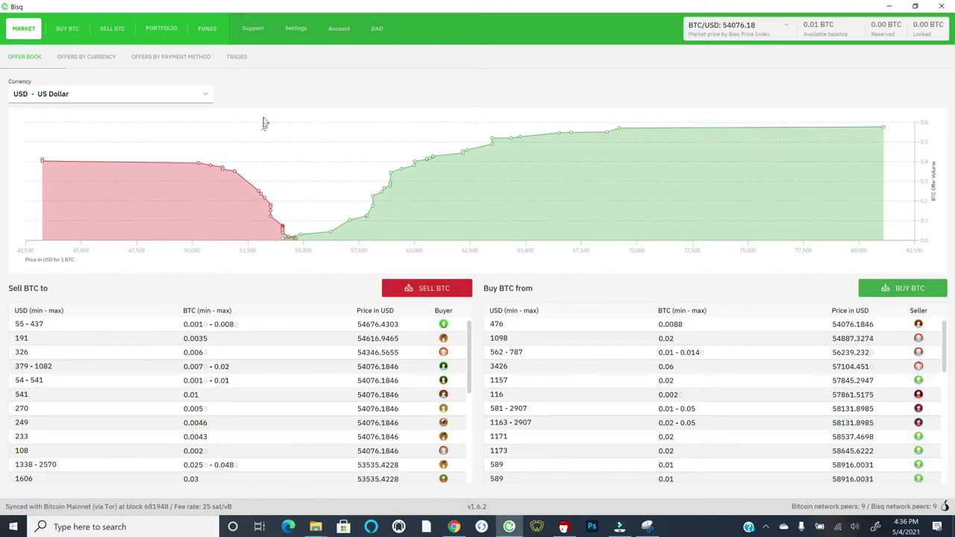
- In Account, dismiss the welcome message and view the Wallet Seed page
left_click(337, 29)
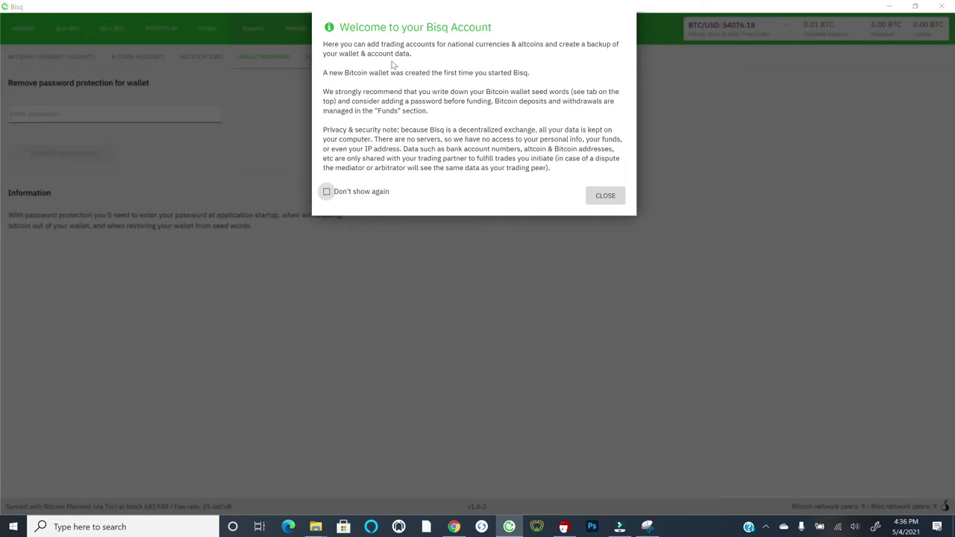
left_click(612, 197)
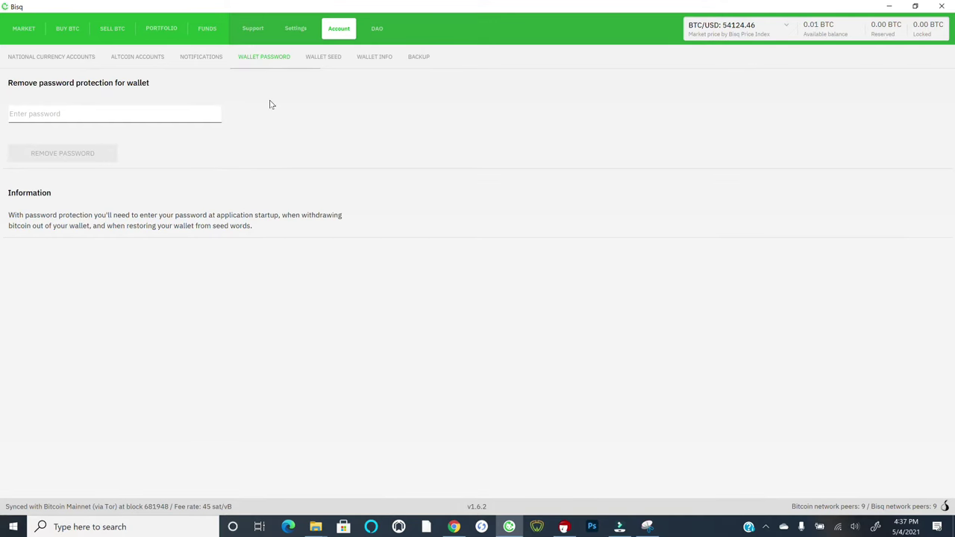
left_click(323, 58)
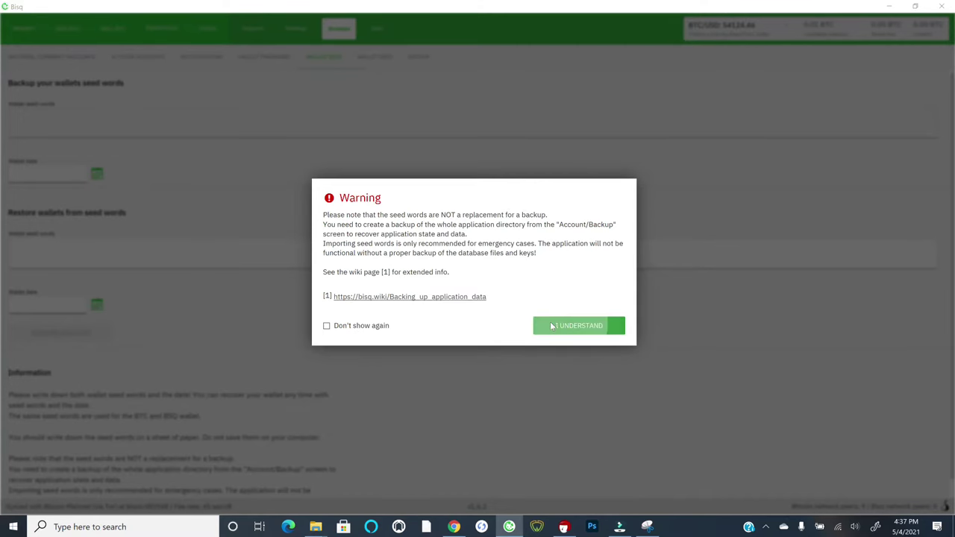
- Acknowledge the seed warning, cancel viewing the seed words, and go to the Backup page
left_click(551, 327)
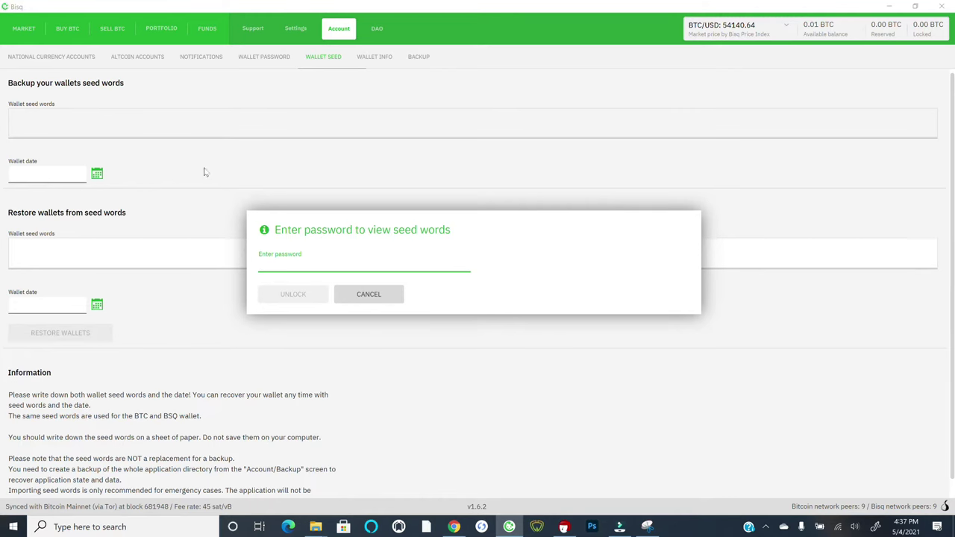
key("Escape")
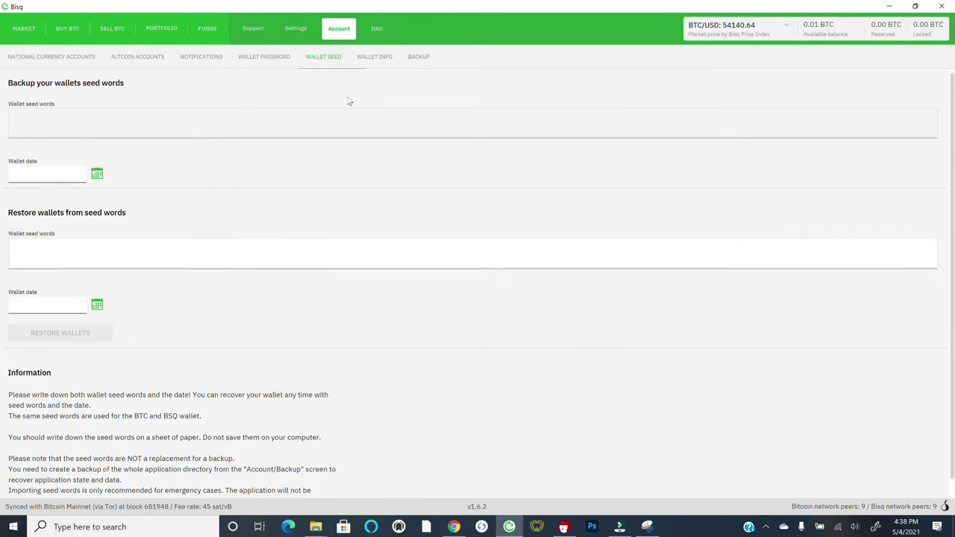
left_click(418, 57)
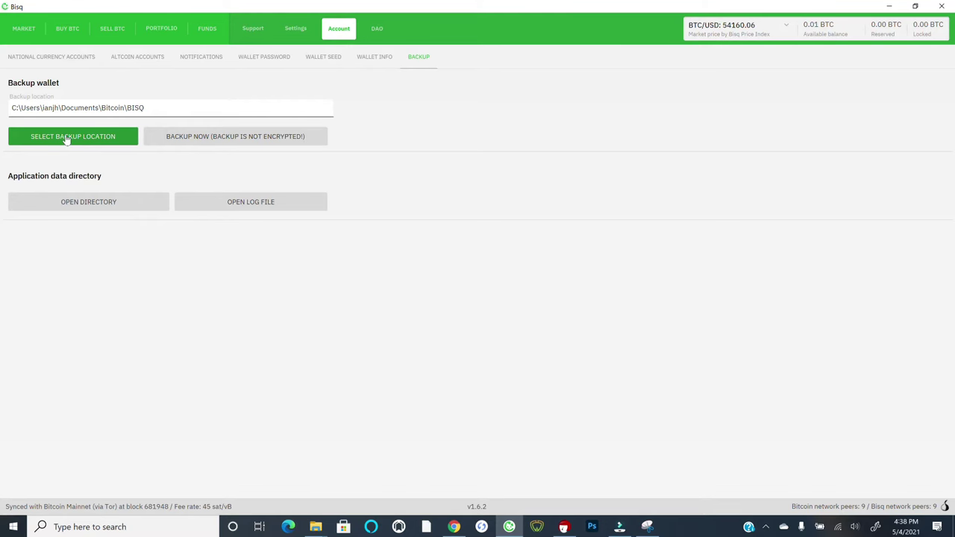
- Set the backup location to Documents\Bitcoin\BISQ and save a wallet backup now
left_click(61, 140)
left_click(171, 139)
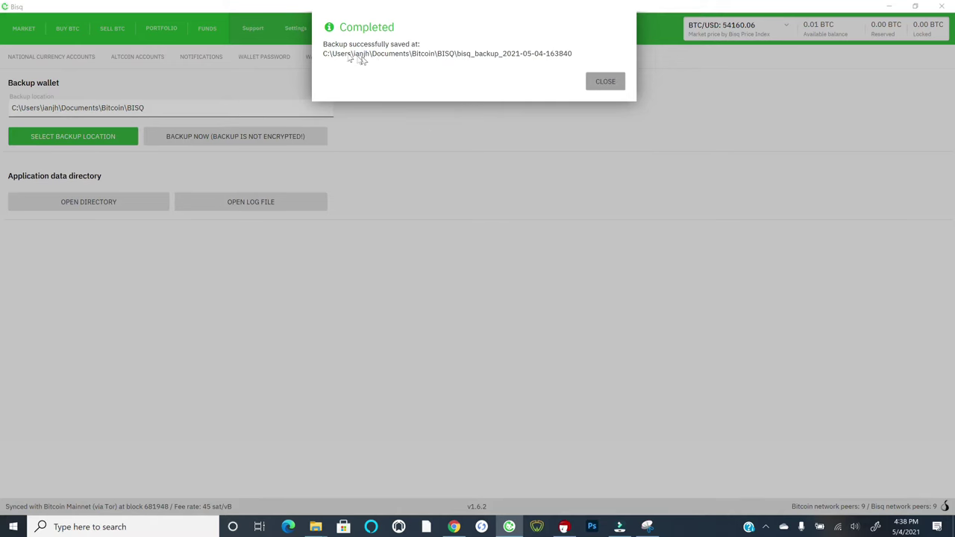
left_click(605, 84)
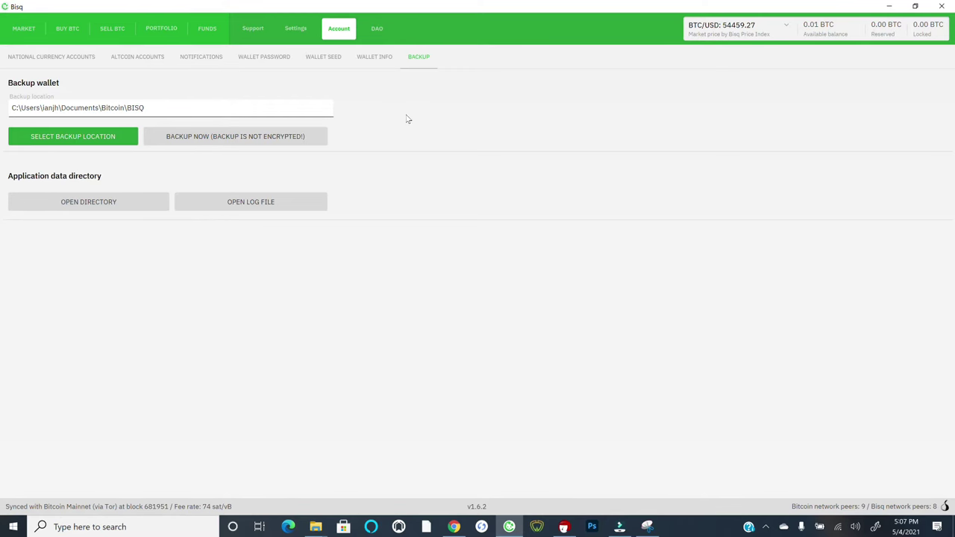
- Show the Market offer book and choose USD - US Dollar as its currency
left_click(18, 30)
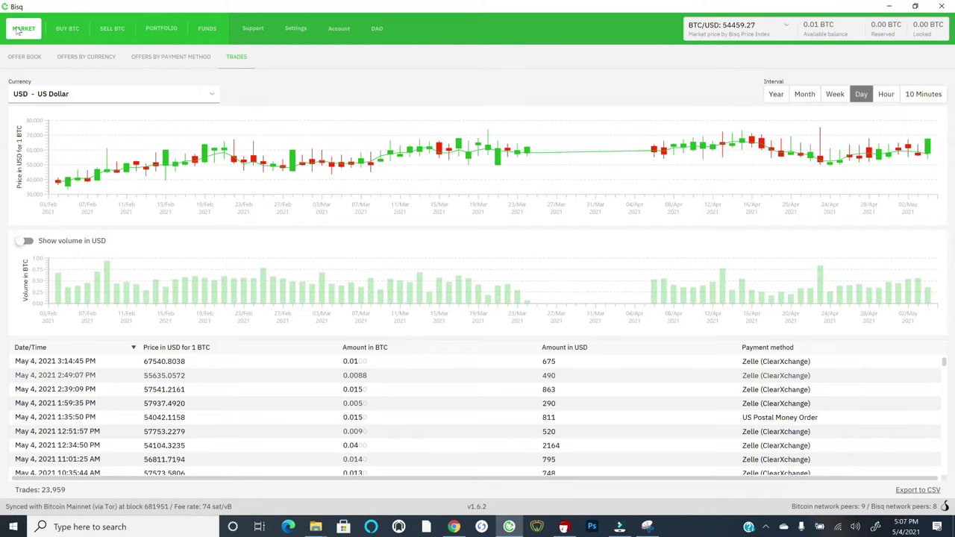
left_click(21, 58)
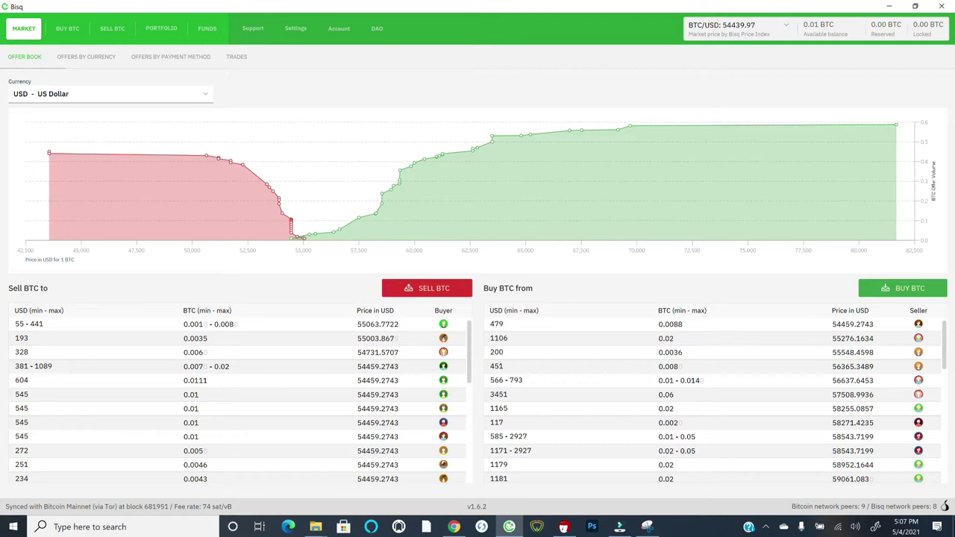
left_click(205, 94)
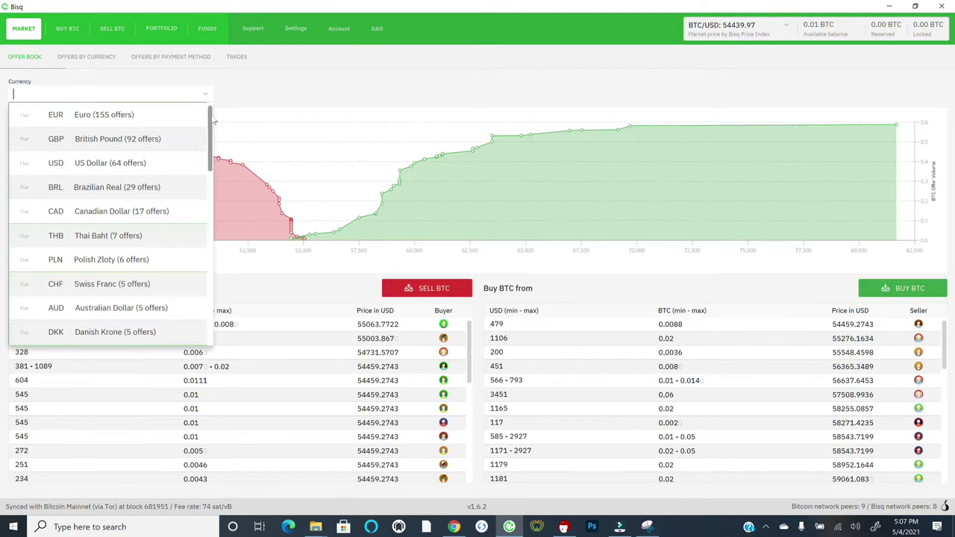
left_click_drag(211, 120, 210, 299)
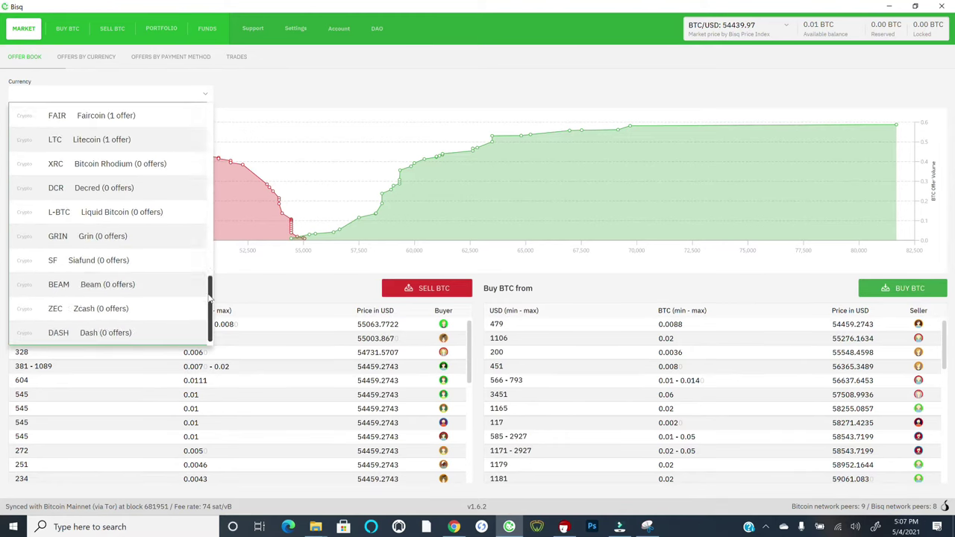
left_click(215, 229)
left_click(214, 122)
left_click(252, 93)
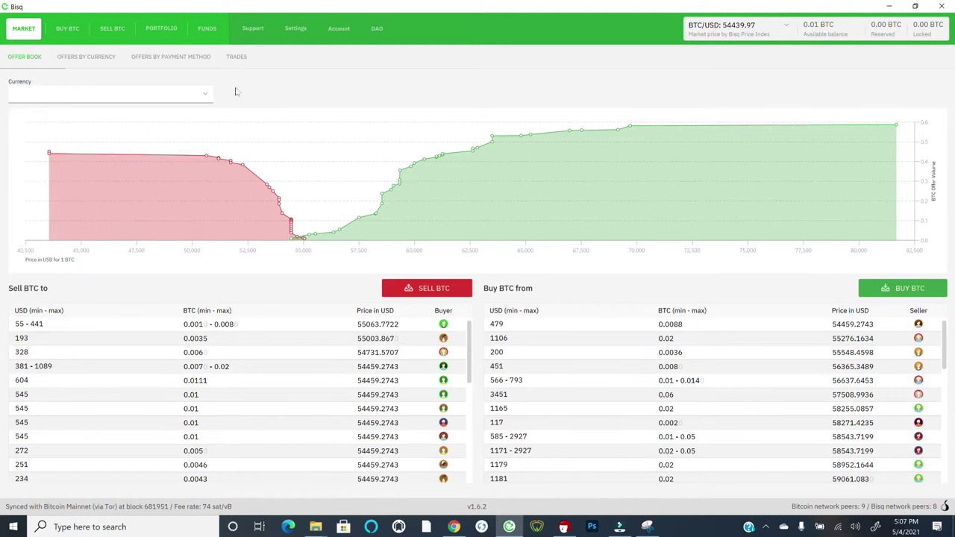
left_click(205, 97)
type("usd")
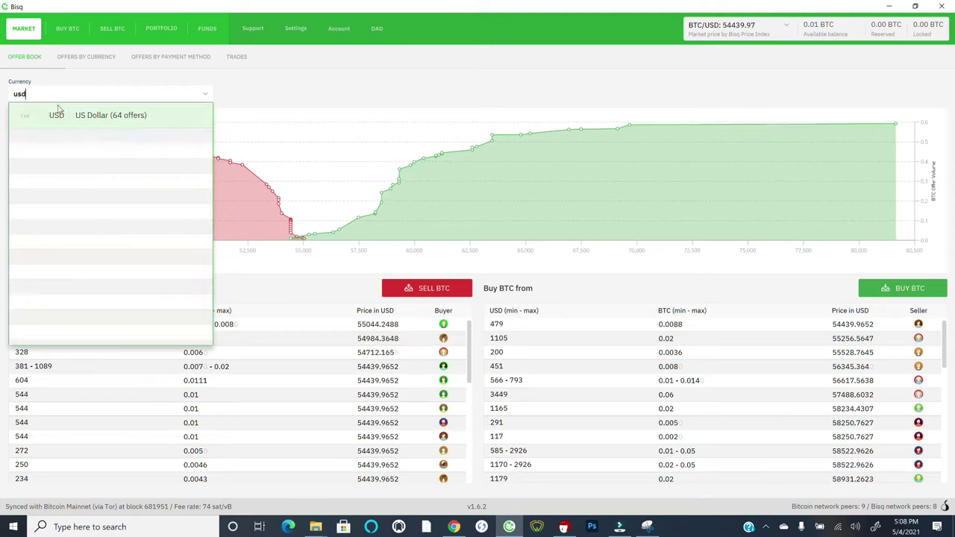
left_click(58, 114)
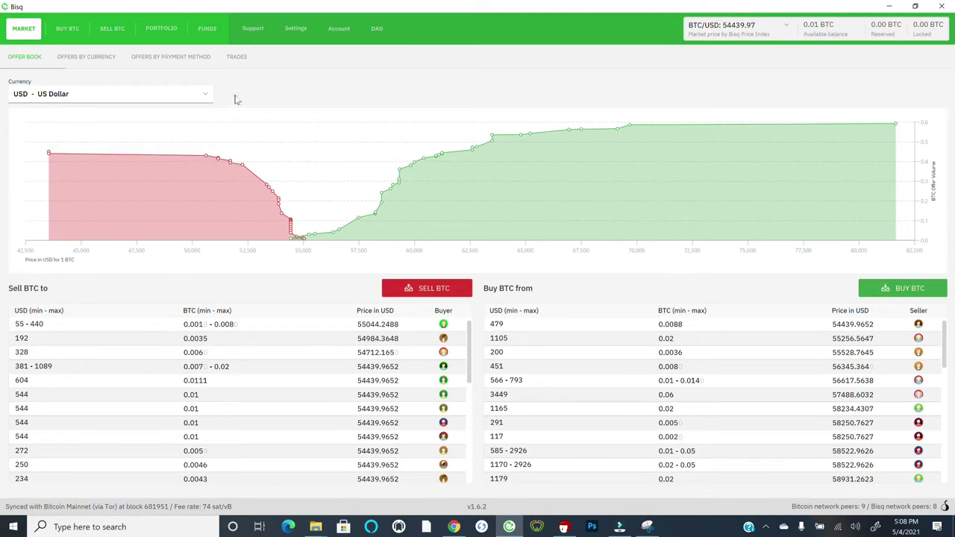
- Review offers by currency and by payment method, then view USD trades and price candles
left_click(82, 57)
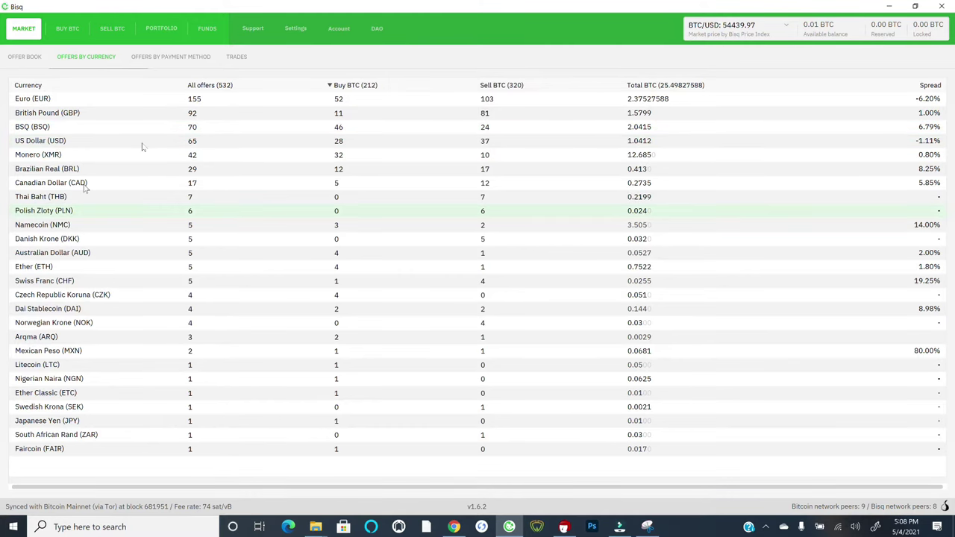
left_click(150, 58)
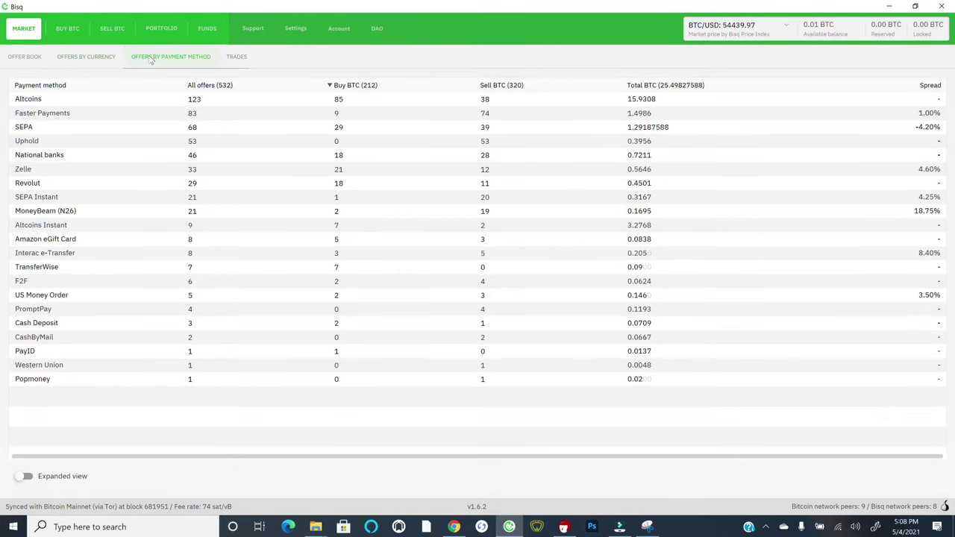
left_click(55, 239)
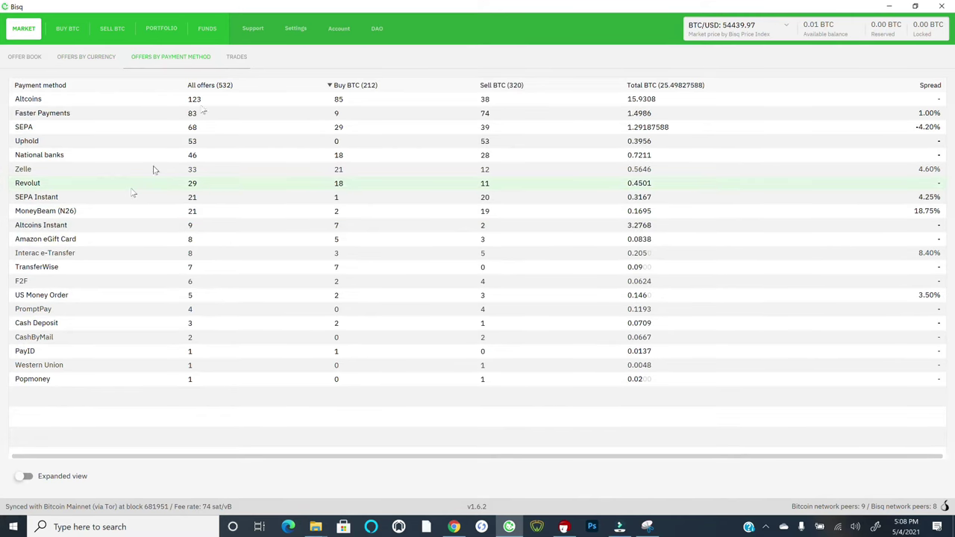
left_click(238, 57)
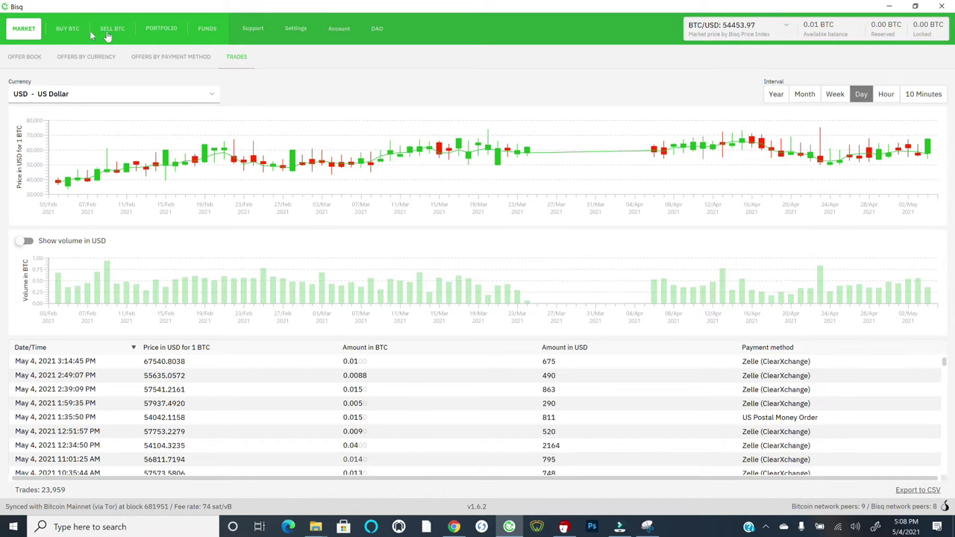
- Browse the USD Buy BTC and Sell BTC offer lists, ending on the 37 Buy BTC offers
left_click(66, 34)
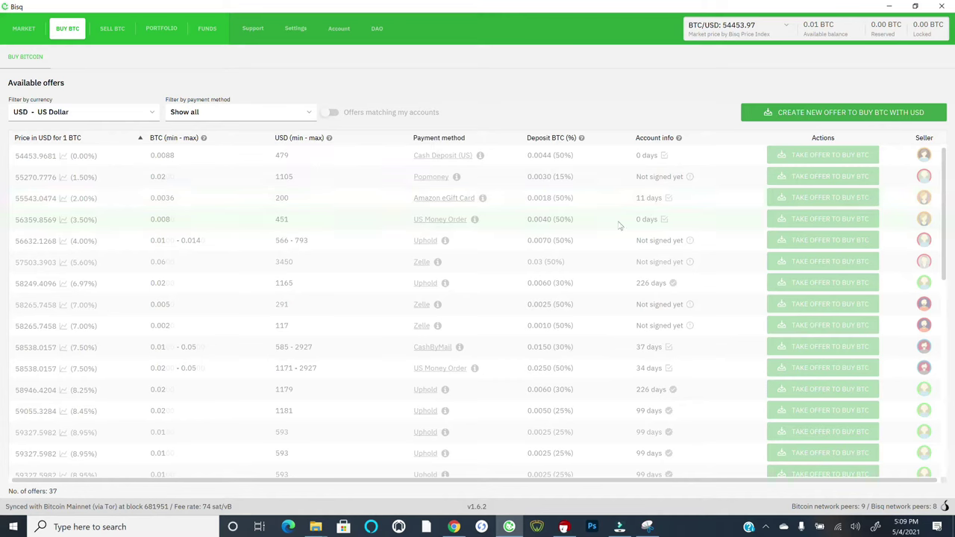
left_click(101, 30)
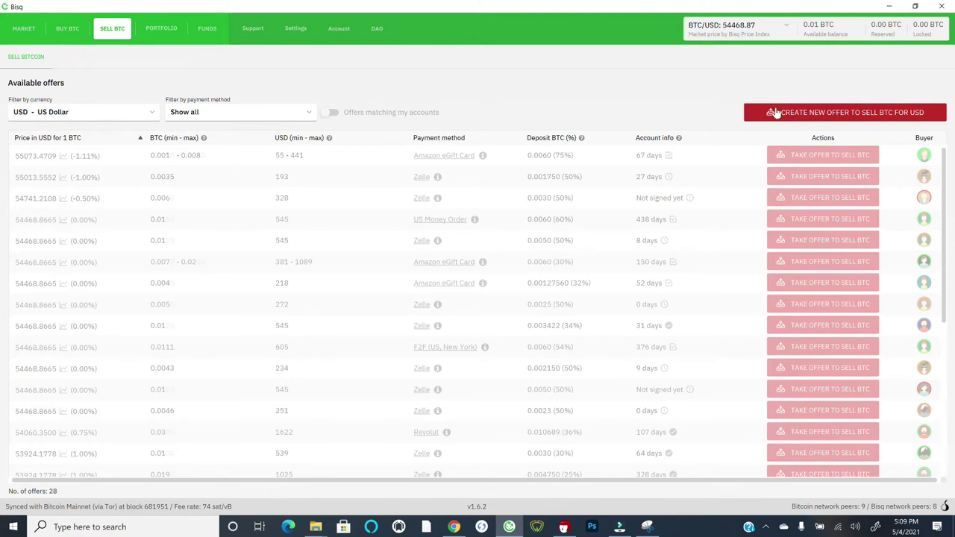
left_click(69, 29)
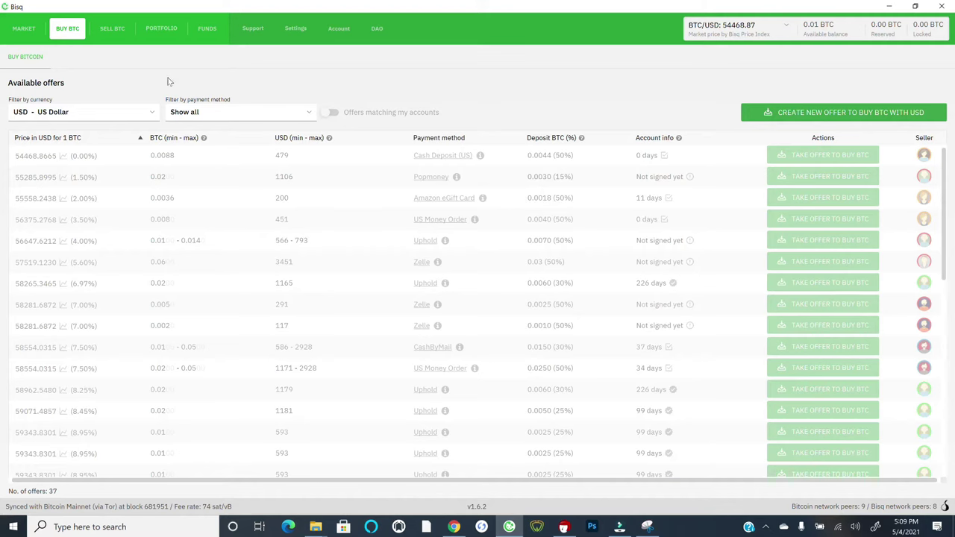
- Check My Open Offers in Portfolio, then view the wallet's Receive Funds addresses
left_click(156, 30)
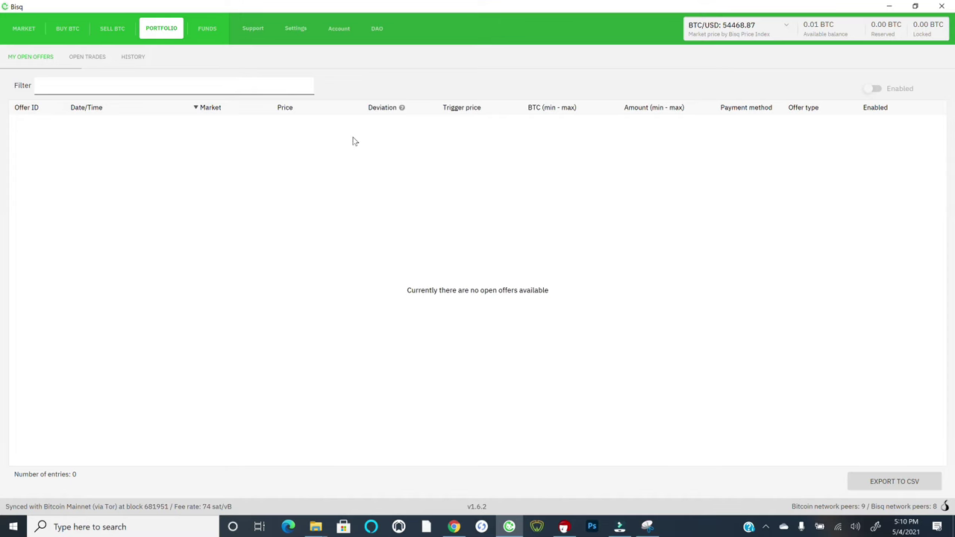
left_click(202, 27)
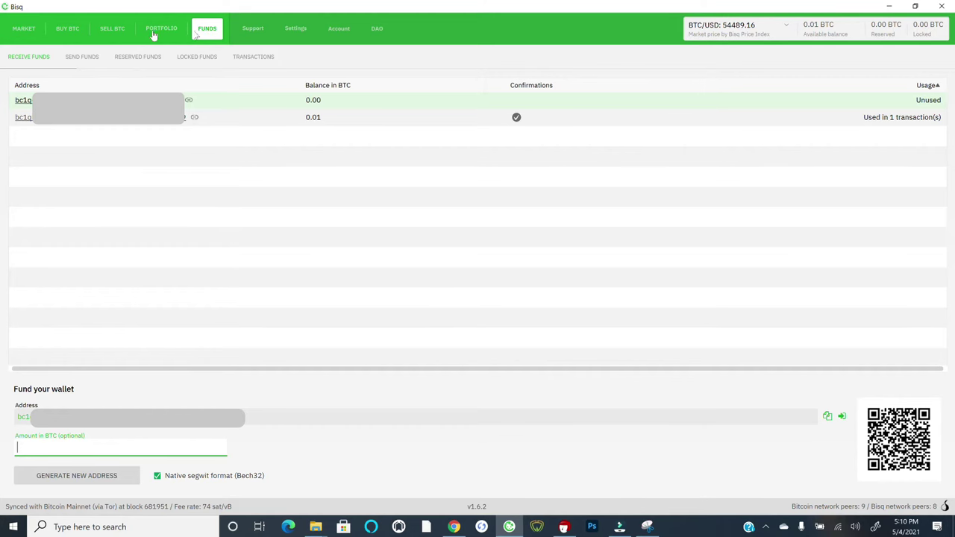
- Leave Buy BTC and go to the Account section's National Currency Accounts page
left_click(65, 32)
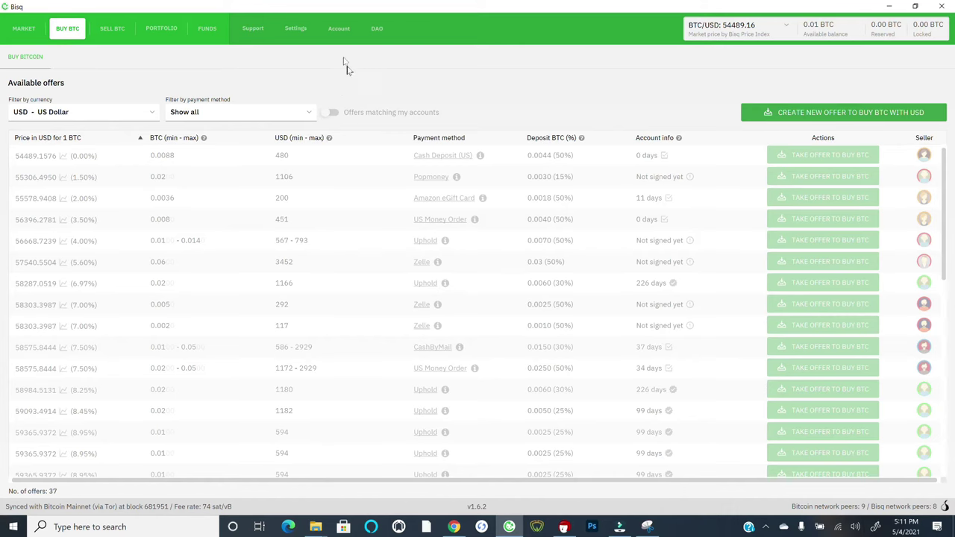
left_click(337, 32)
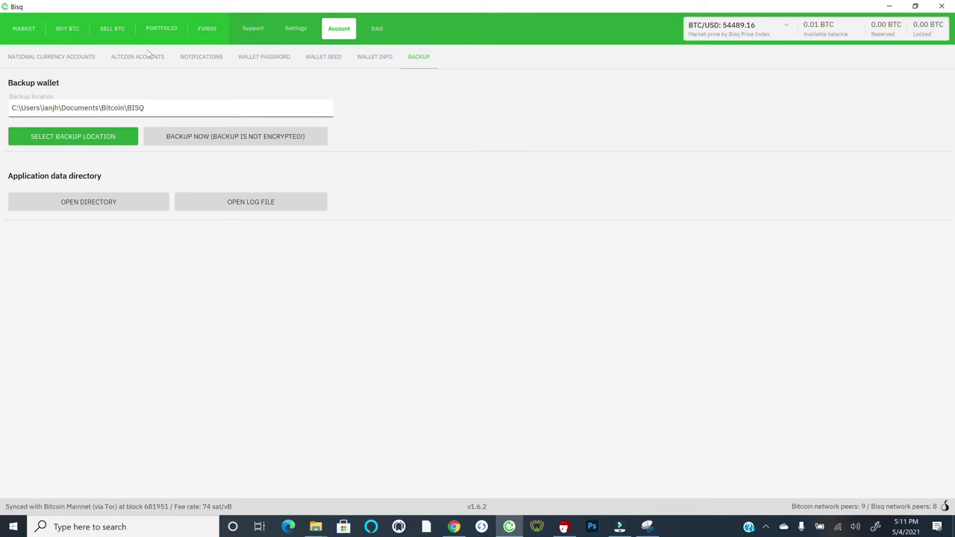
left_click(57, 58)
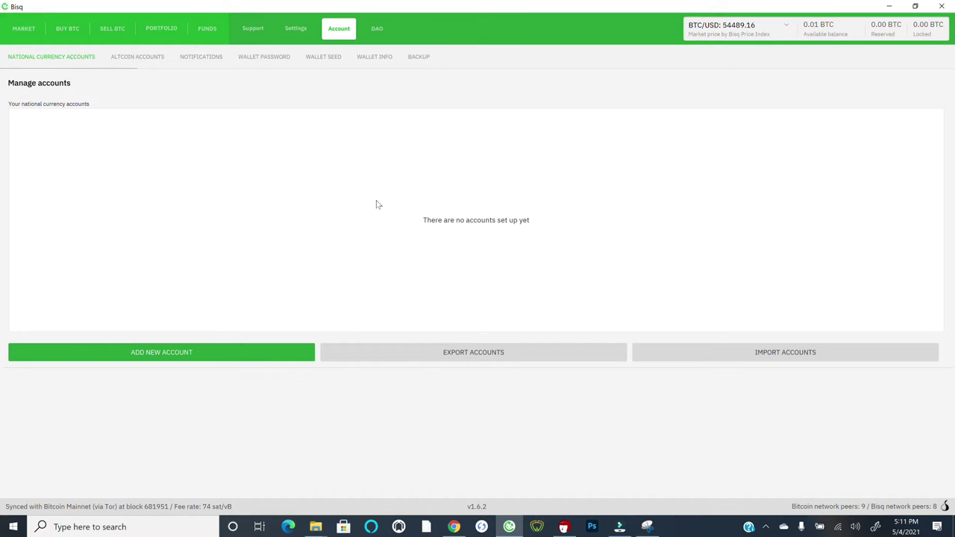
- Start a new national currency account and show its list of payment methods
left_click(92, 360)
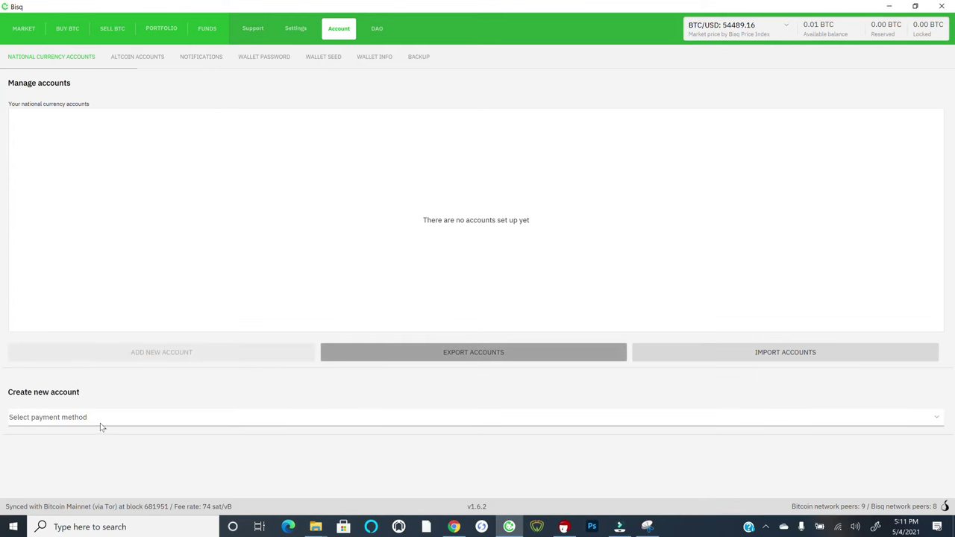
left_click(101, 419)
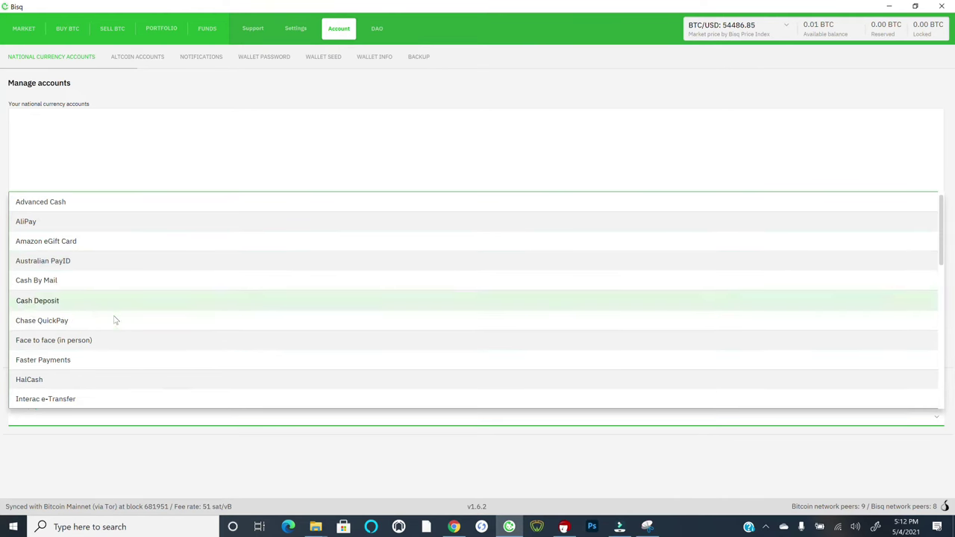
- Scroll the payment method list down to its last entry, Zelle (ClearXchange)
scroll(114, 320, "down", 1)
scroll(78, 300, "down", 1)
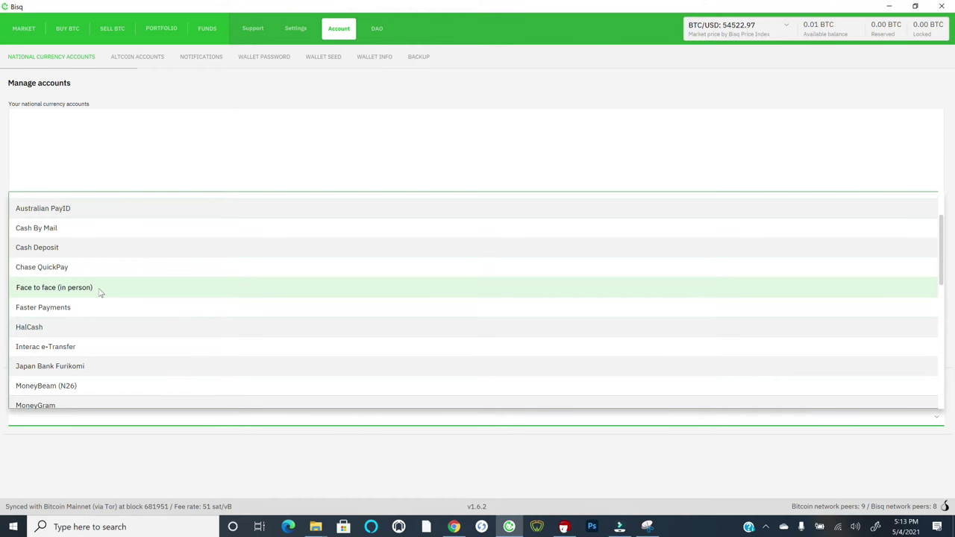
scroll(79, 302, "down", 1)
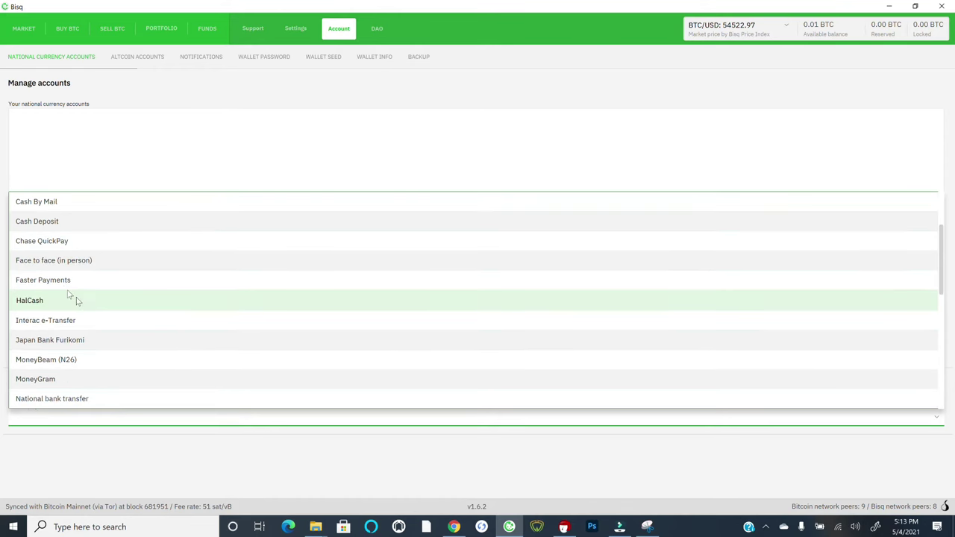
scroll(82, 322, "down", 3)
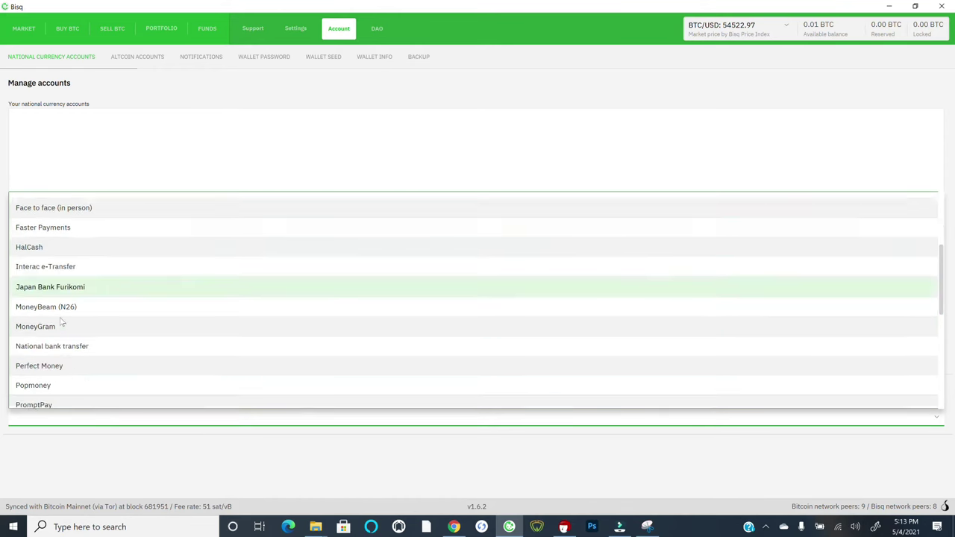
scroll(90, 311, "down", 1)
scroll(85, 320, "down", 1)
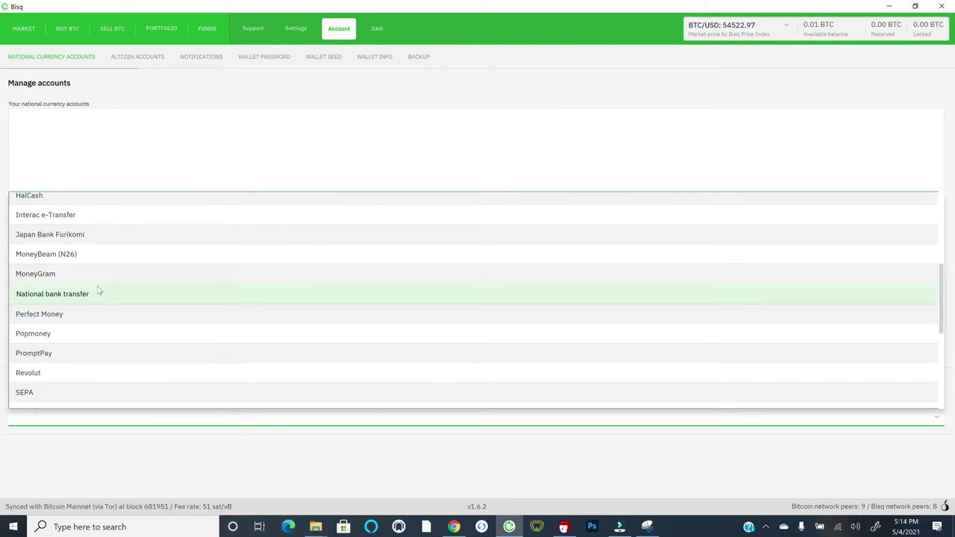
scroll(93, 302, "down", 2)
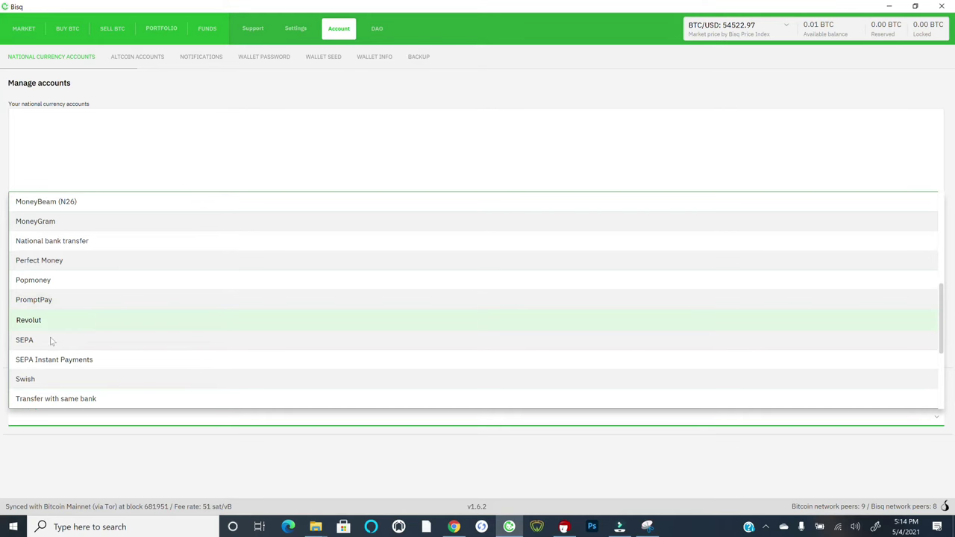
scroll(97, 341, "down", 1)
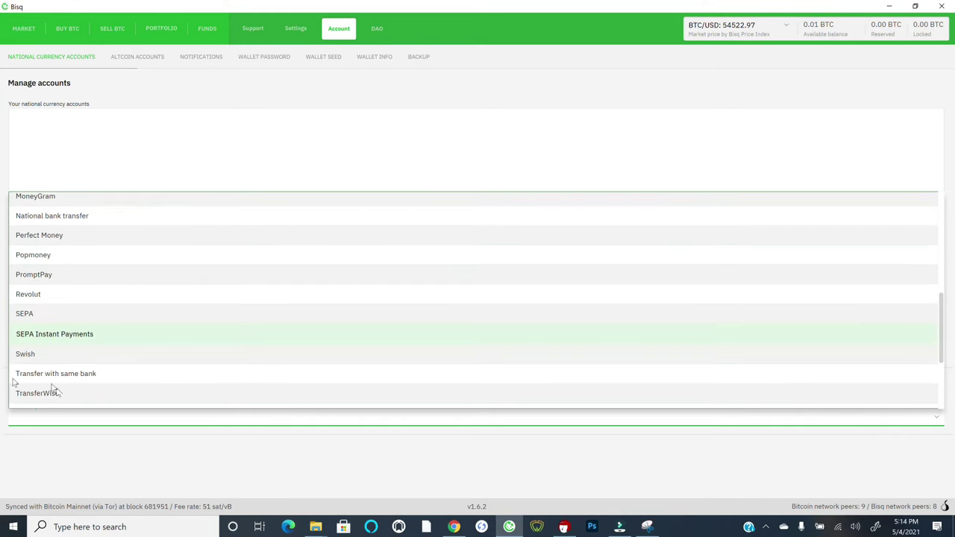
scroll(71, 381, "down", 1)
scroll(70, 376, "down", 3)
scroll(124, 354, "down", 2)
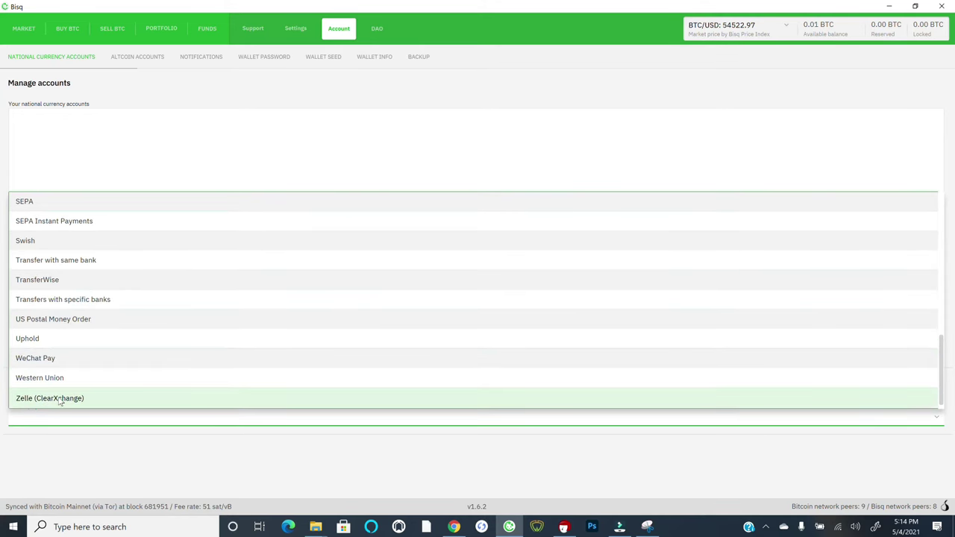
- Choose Zelle (ClearXchange) as the payment method, bringing up its USD account form
left_click(60, 400)
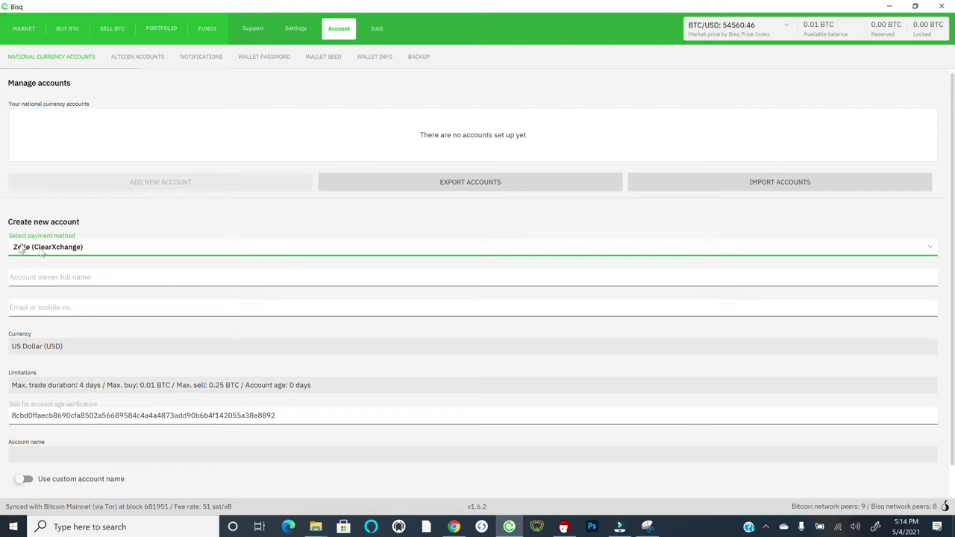
- Reopen the payment method list and scroll back up to the top entries near Amazon eGift Card
left_click(92, 248)
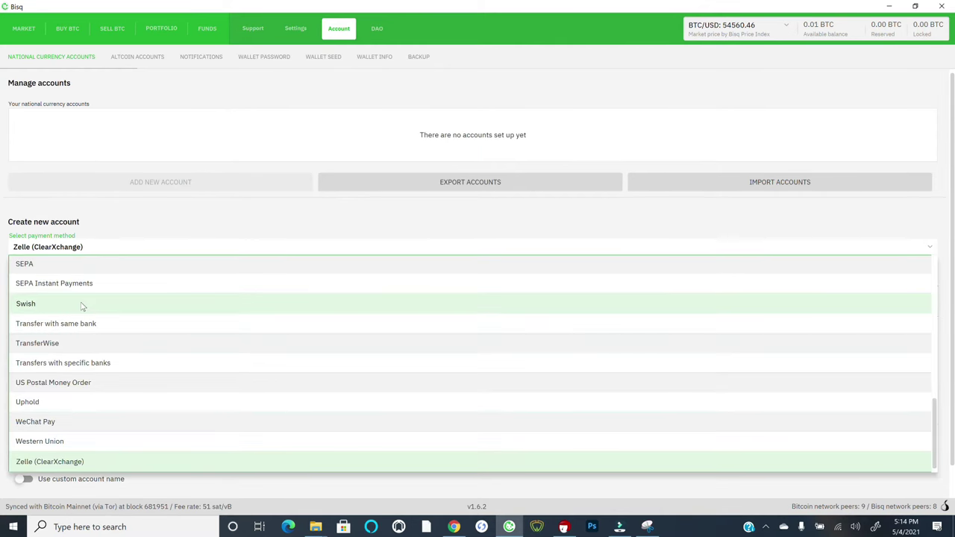
scroll(82, 309, "up", 3)
scroll(82, 309, "up", 2)
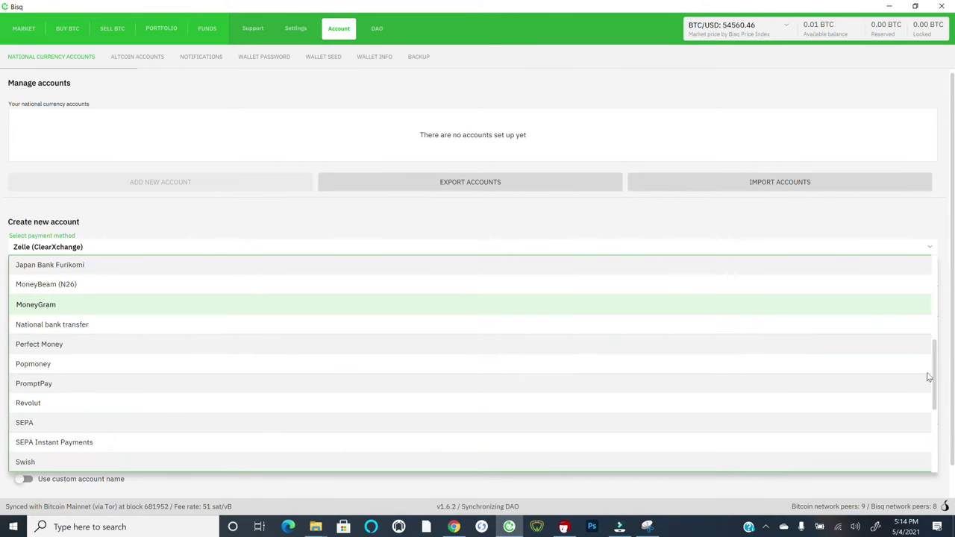
left_click(933, 337)
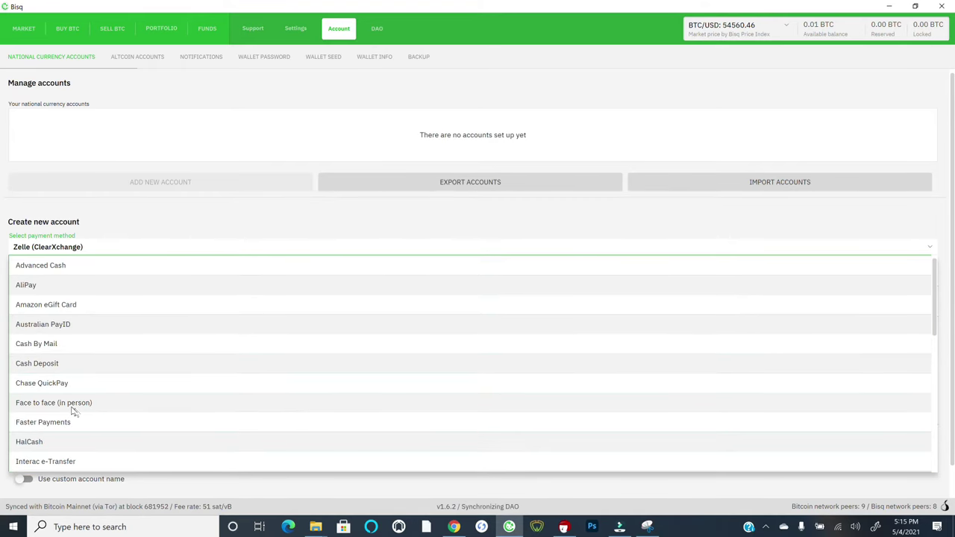
left_click(119, 409)
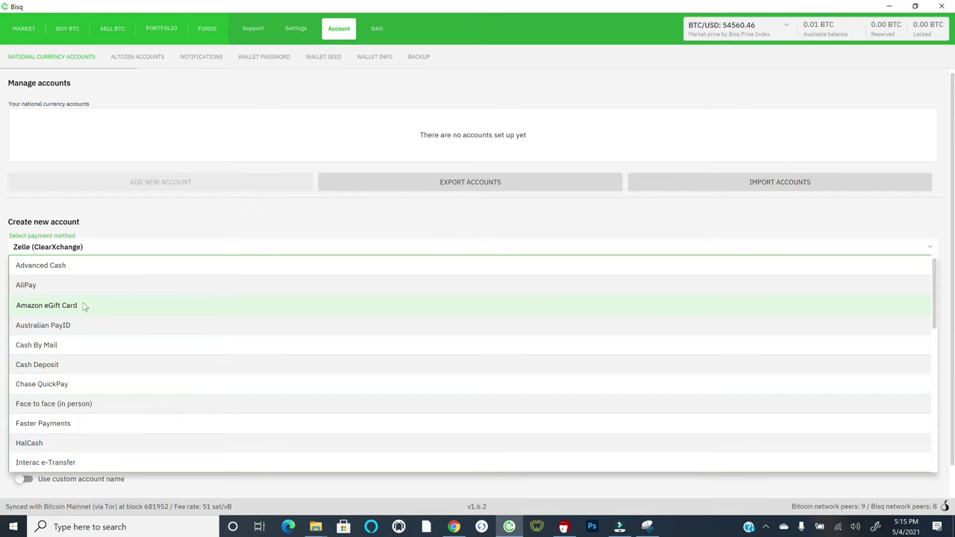
- Select Amazon eGift Card and enter the account's email address in the Email or mobile no. field
left_click(86, 307)
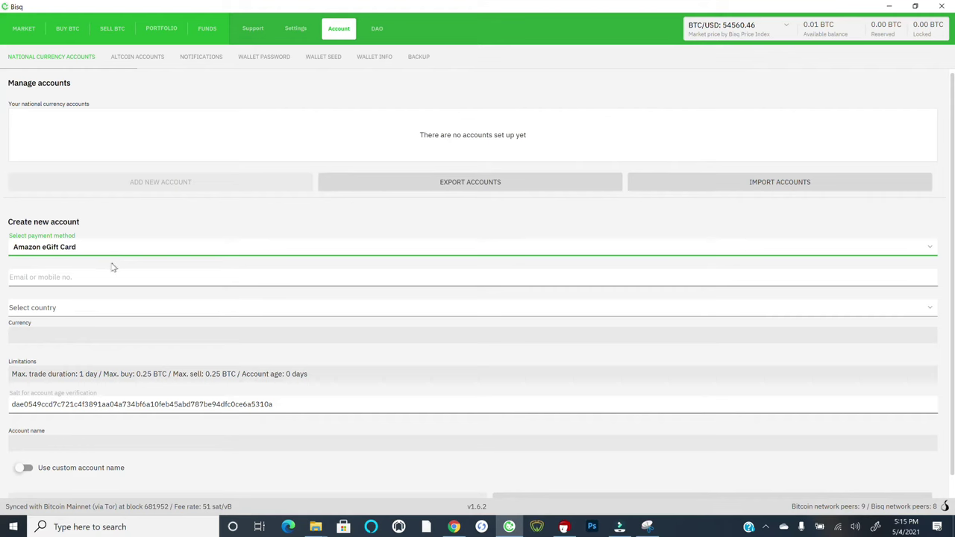
key("Tab")
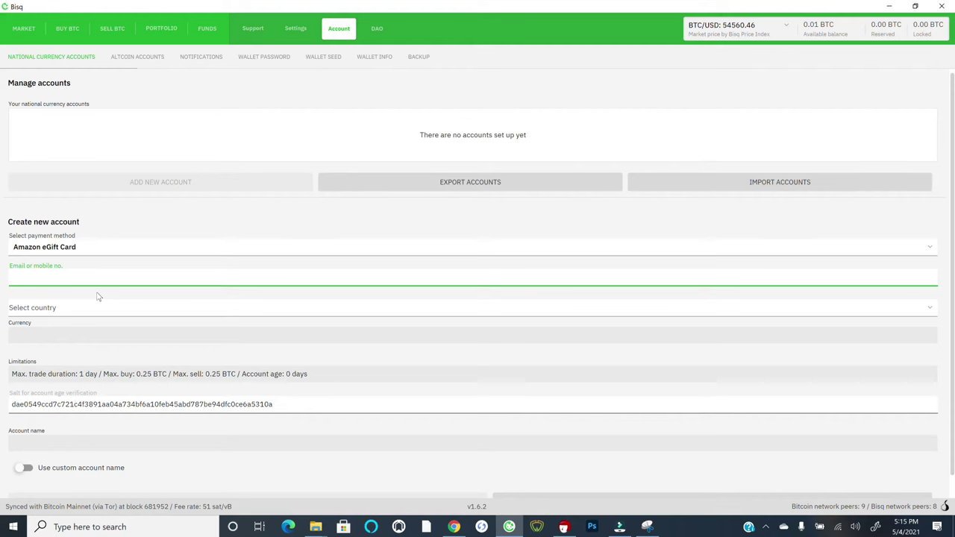
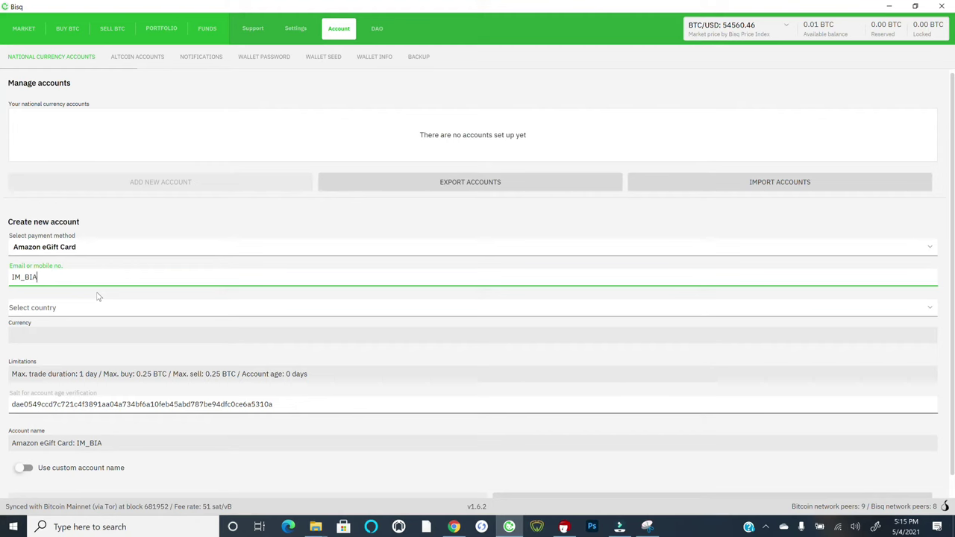
- Set the account's country to United States (US), giving it USD currency
left_click(75, 311)
scroll(75, 369, "down", 3)
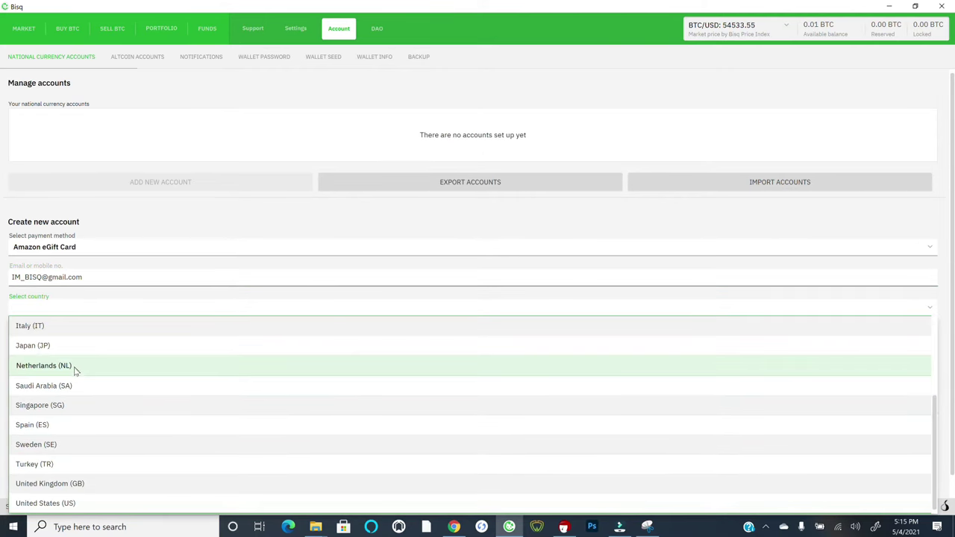
left_click(119, 503)
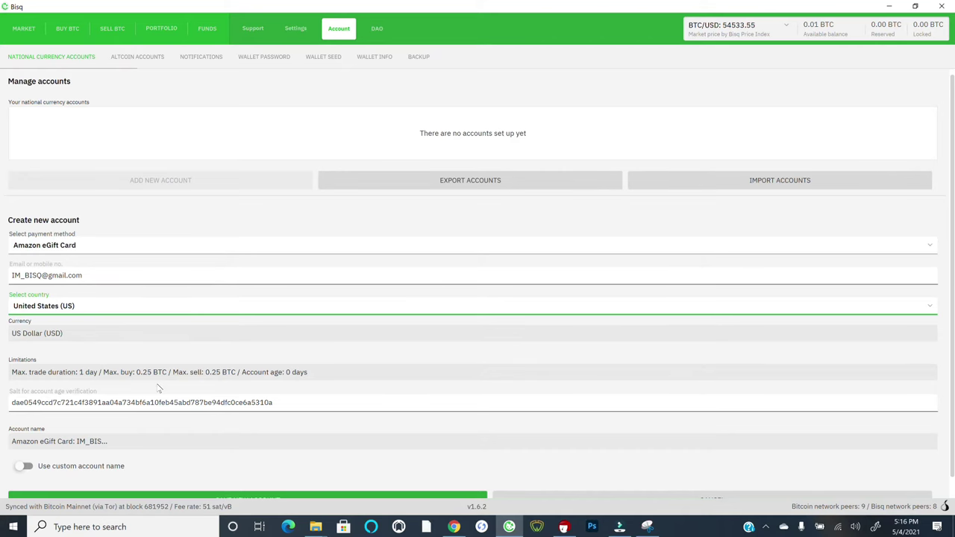
scroll(158, 388, "down", 1)
scroll(158, 388, "down", 1)
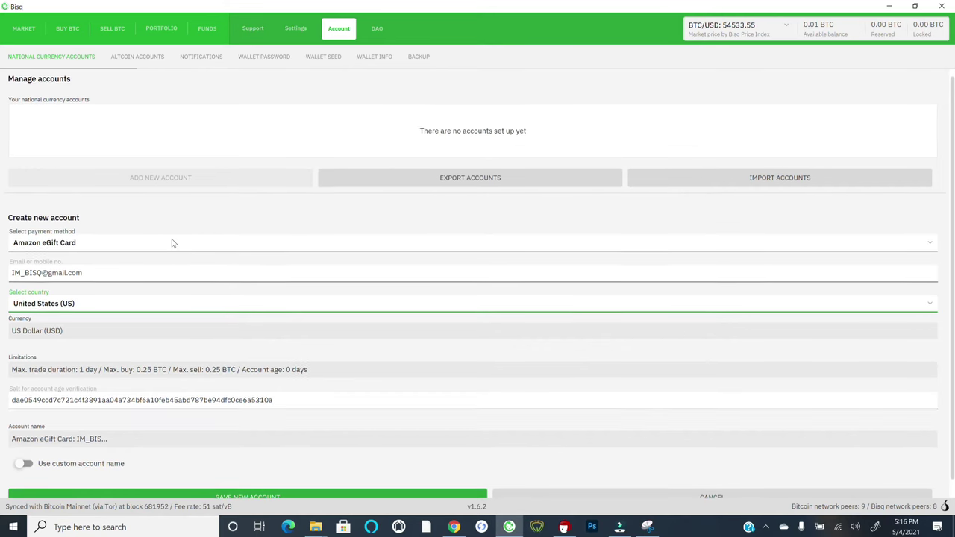
scroll(172, 244, "down", 1)
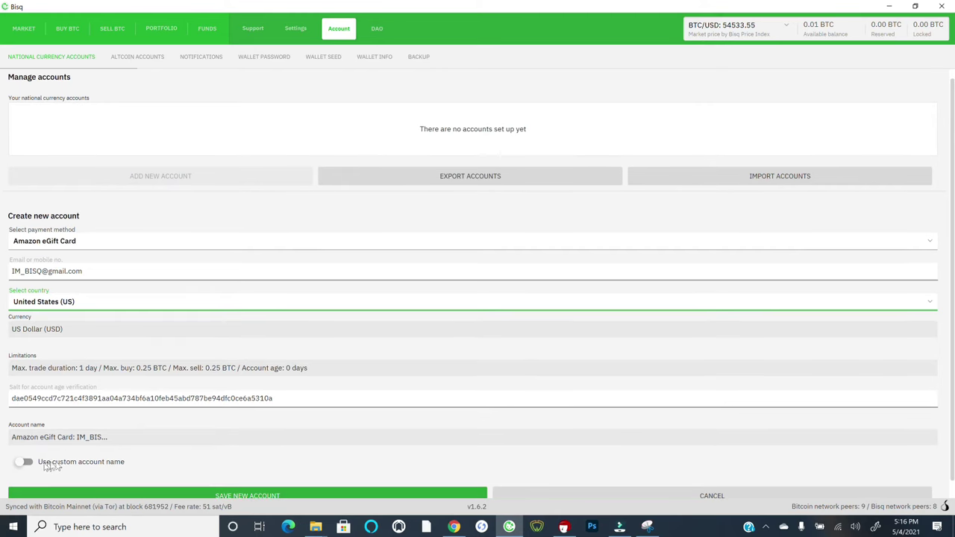
scroll(190, 452, "down", 1)
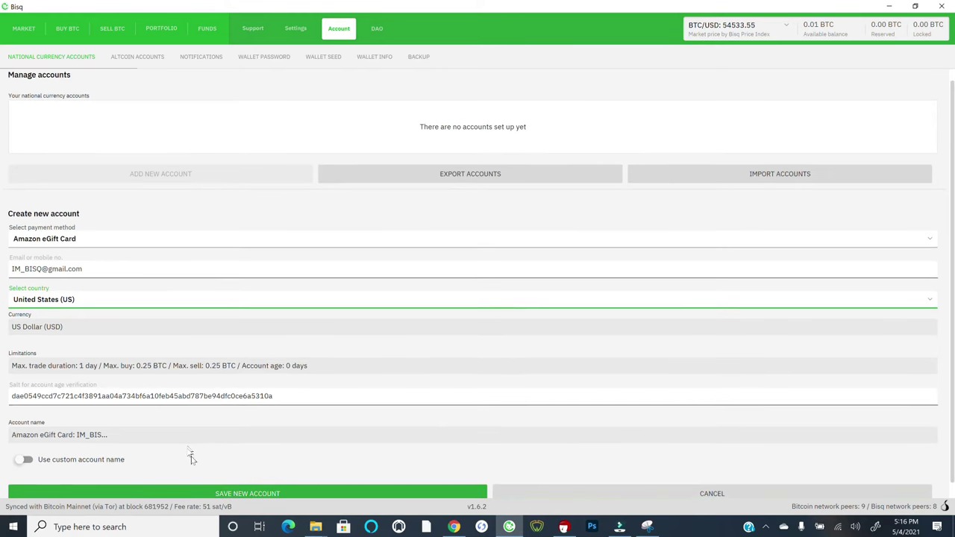
- Save the new Amazon eGift Card account, bringing up the 0.25 BTC per-trade limit notice
left_click(202, 495)
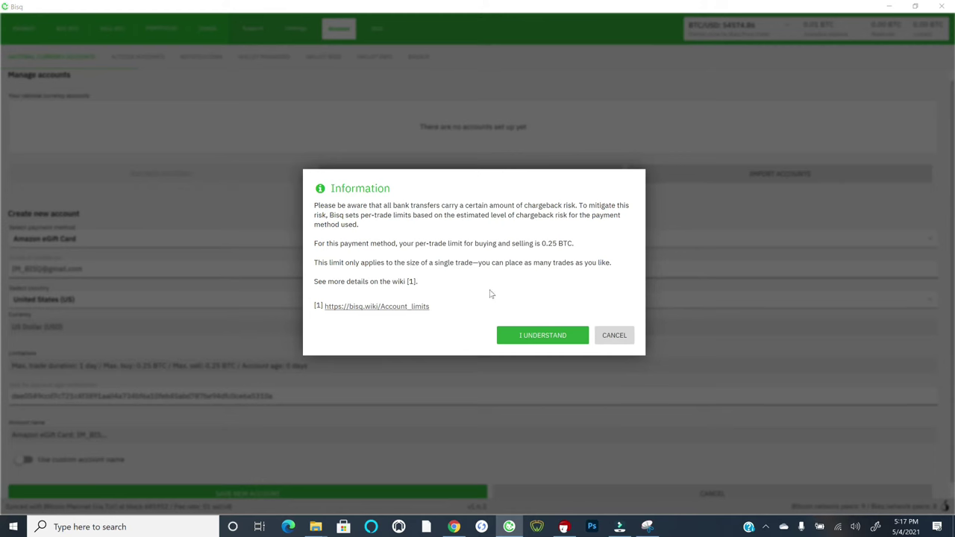
- Acknowledge the 0.25 BTC per-trade limit notice with I Understand
left_click(513, 335)
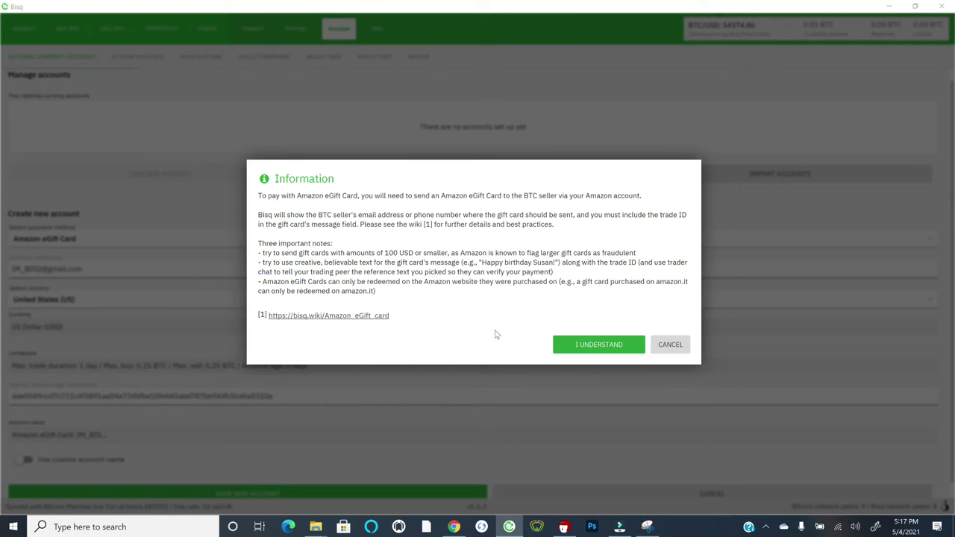
- Dismiss the Amazon eGift Card payment guidance and select the saved account in the list
left_click(561, 346)
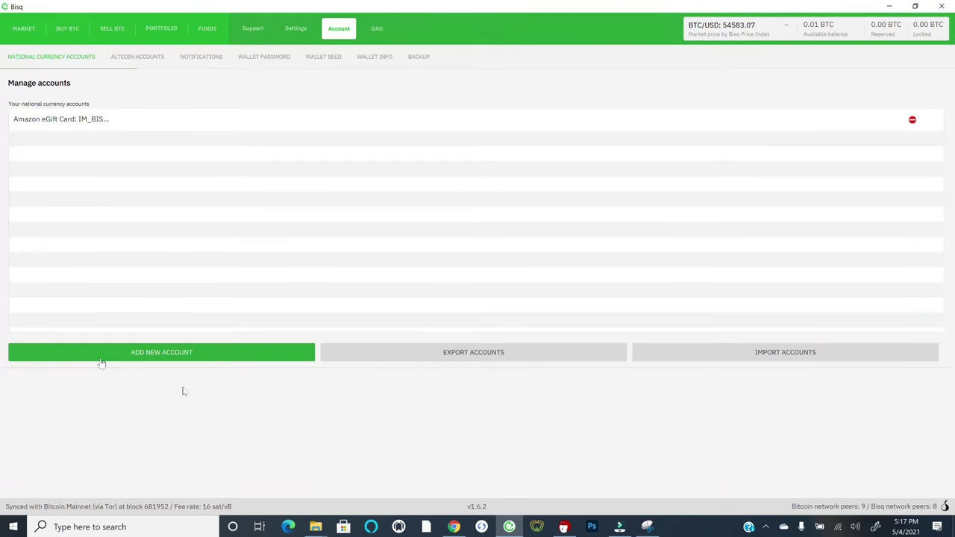
left_click(59, 121)
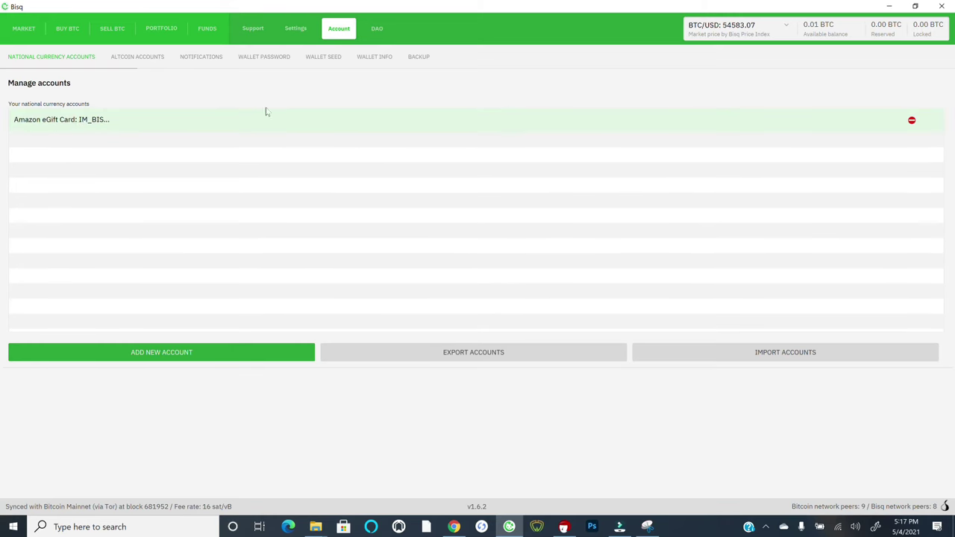
- Switch to Buy BTC to see the 37 USD offers, including a 200 USD Amazon eGift Card offer
left_click(68, 28)
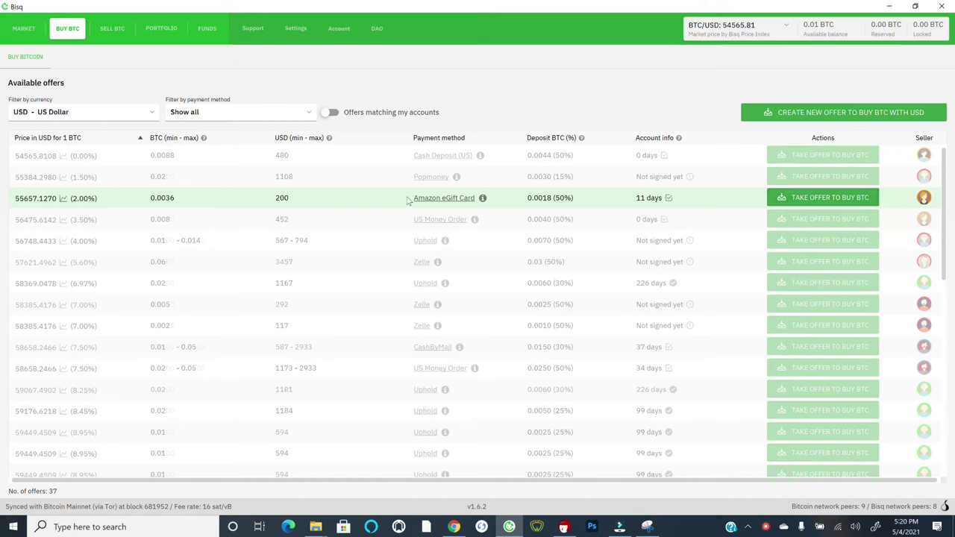
- Take the 200 USD Amazon eGift Card buy offer for 0.0036 BTC and advance to funding
left_click(822, 200)
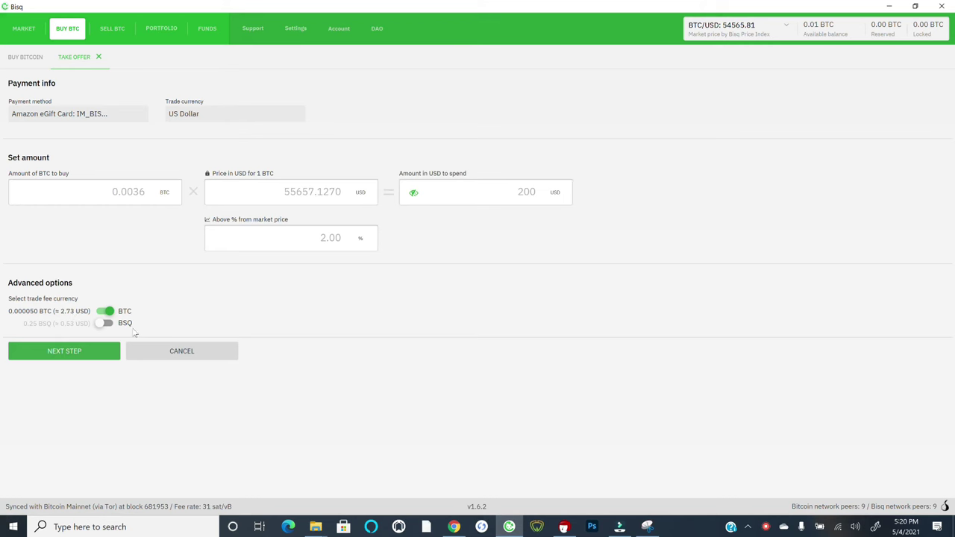
left_click(93, 354)
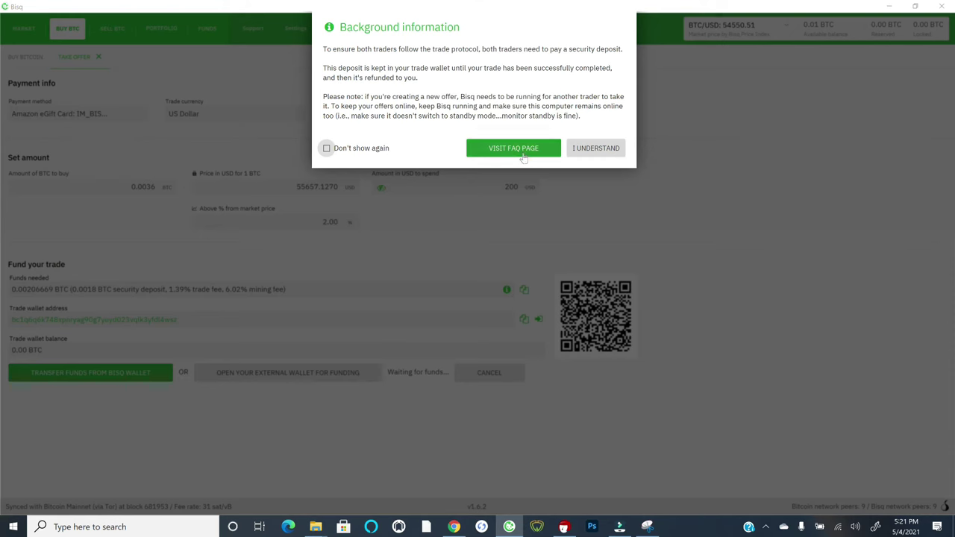
- Dismiss the security-deposit notice to see the 0.00206669 BTC funding requirement
left_click(592, 149)
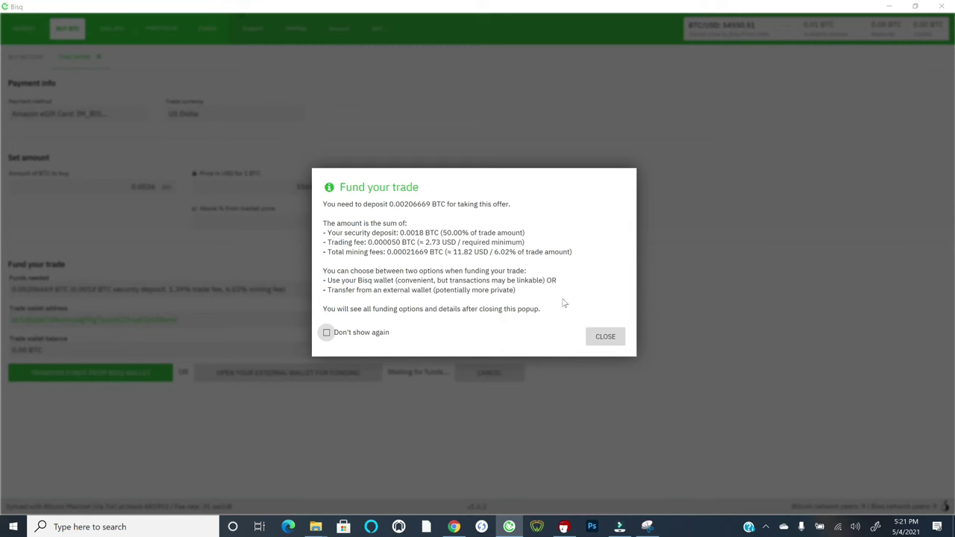
- Close the Fund your trade explanation and try the external-wallet funding option
left_click(607, 338)
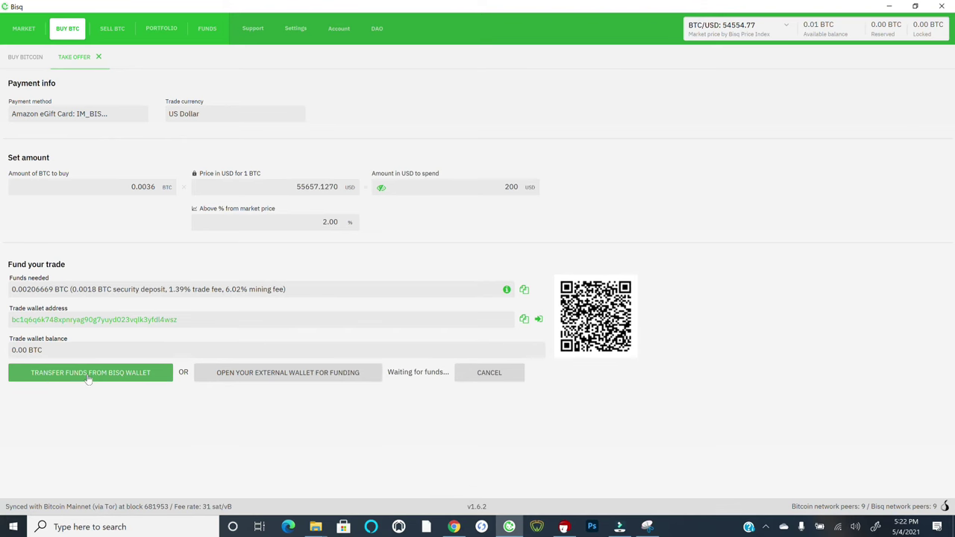
left_click(281, 377)
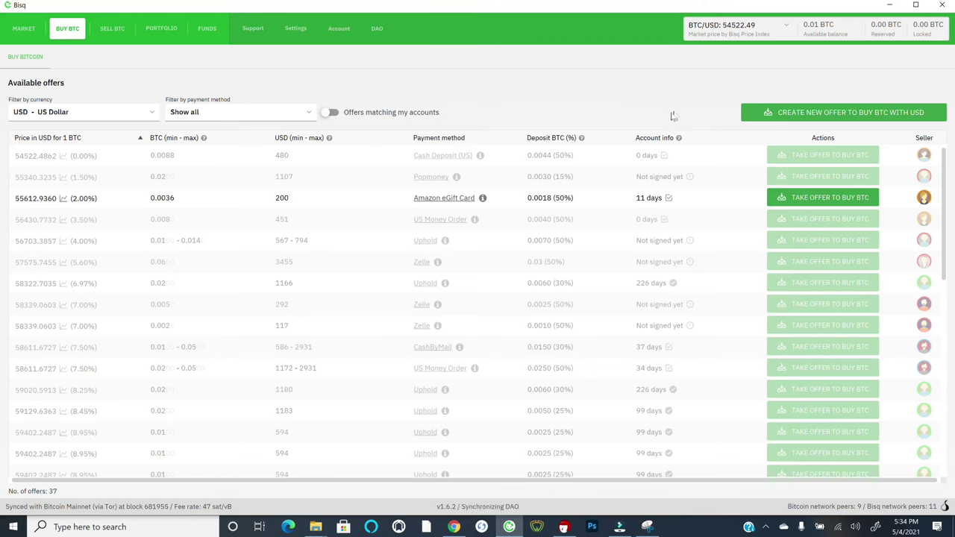
- Start a new USD offer to buy BTC using the Amazon eGift Card account
left_click(820, 118)
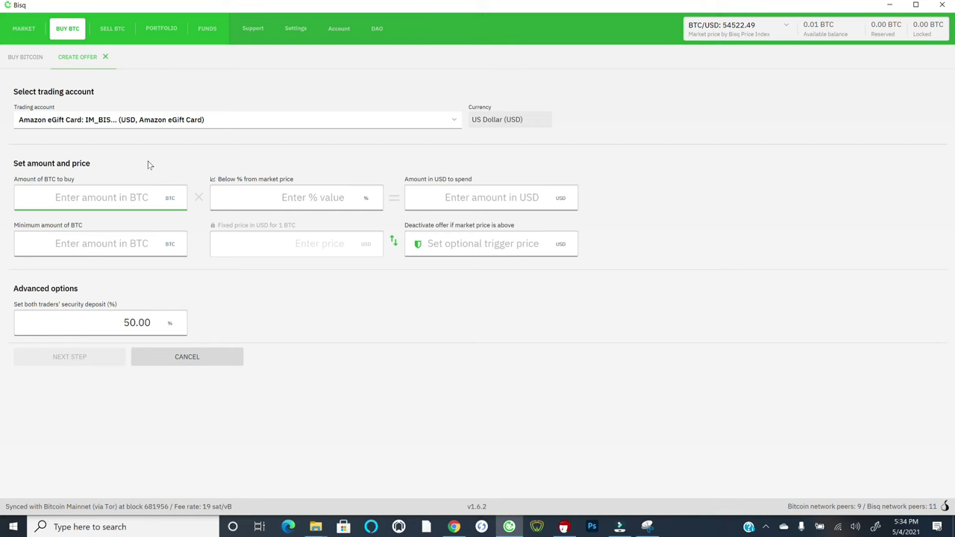
- Set the offer to buy 0.005 BTC at -1% below market price (275 USD)
type(".005")
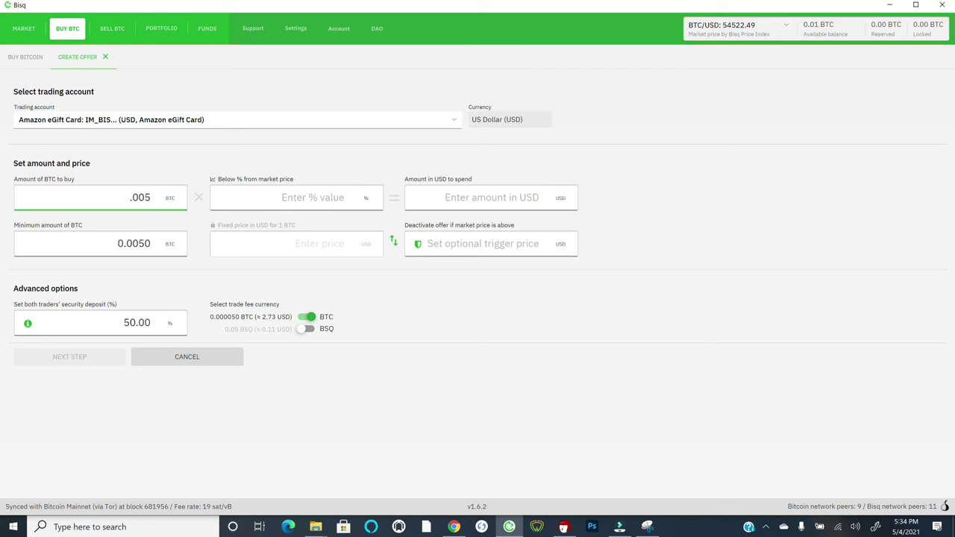
left_click(312, 197)
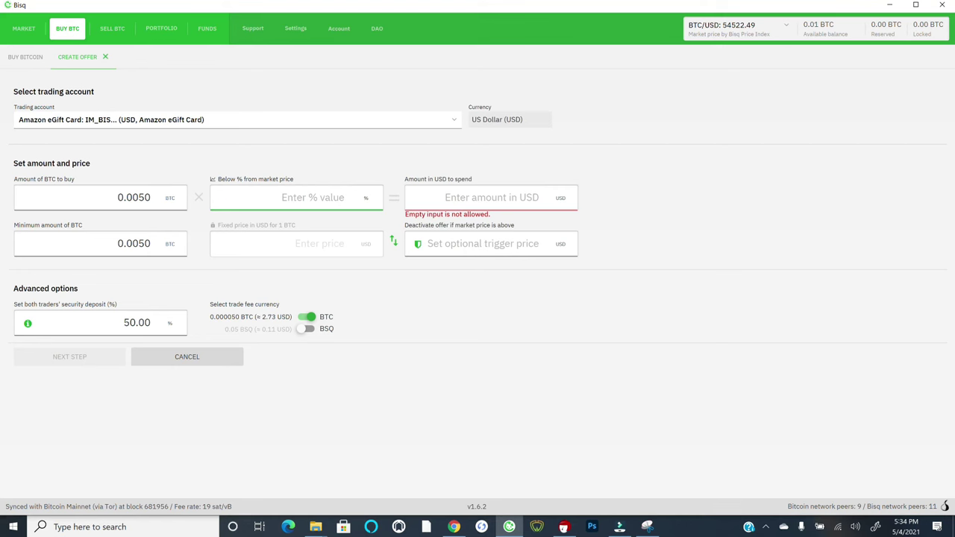
type("1")
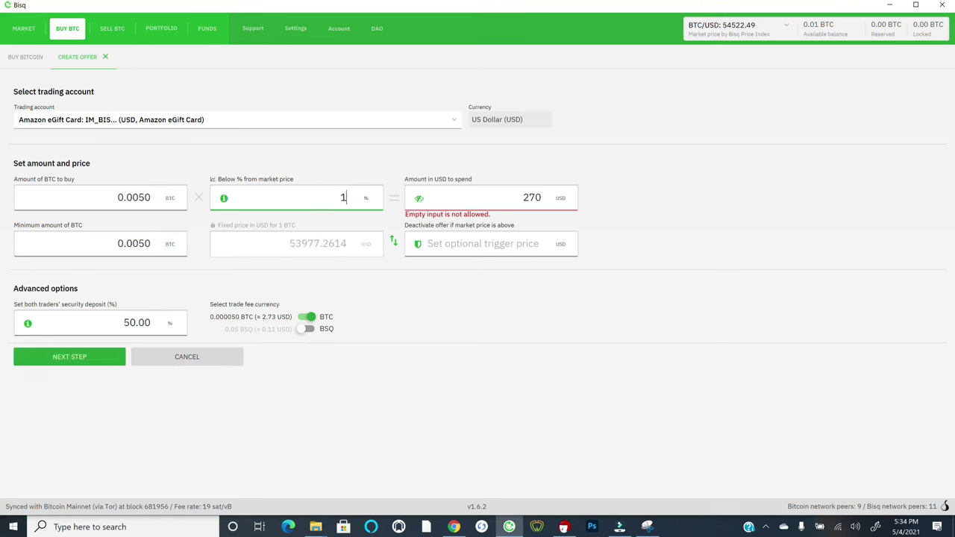
mouse_move(223, 202)
key("BackSpace")
type("-1")
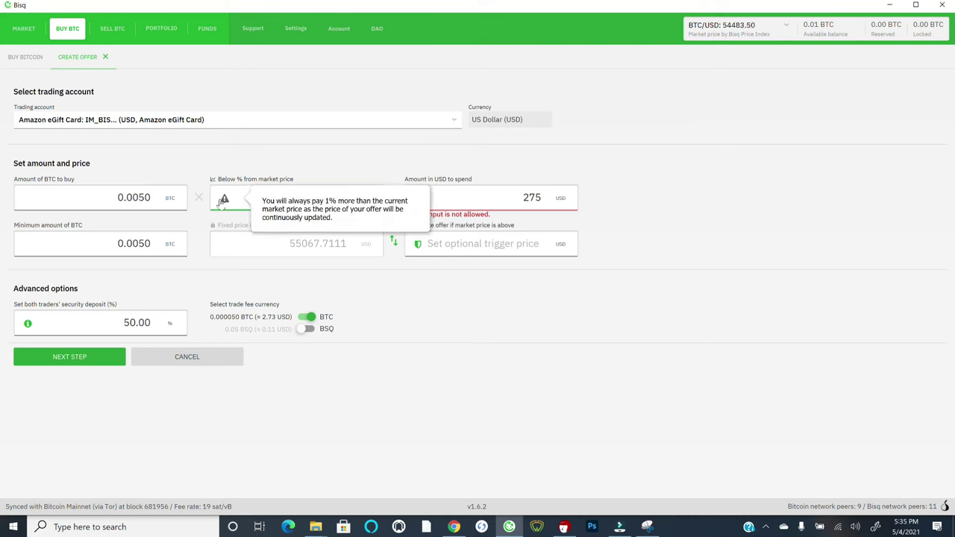
key("Tab")
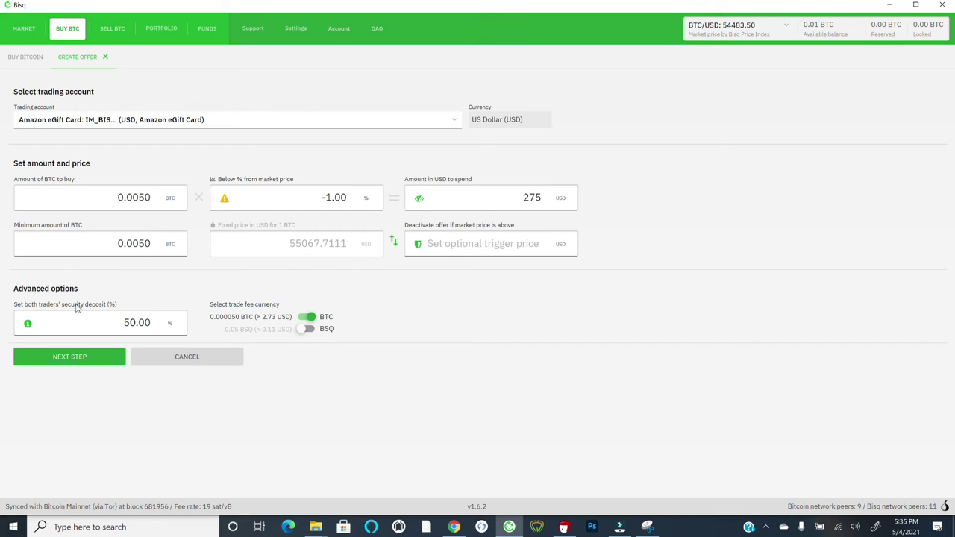
- Advance the offer to funding and dismiss the security-deposit and Fund your offer notices
mouse_move(29, 327)
left_click(96, 359)
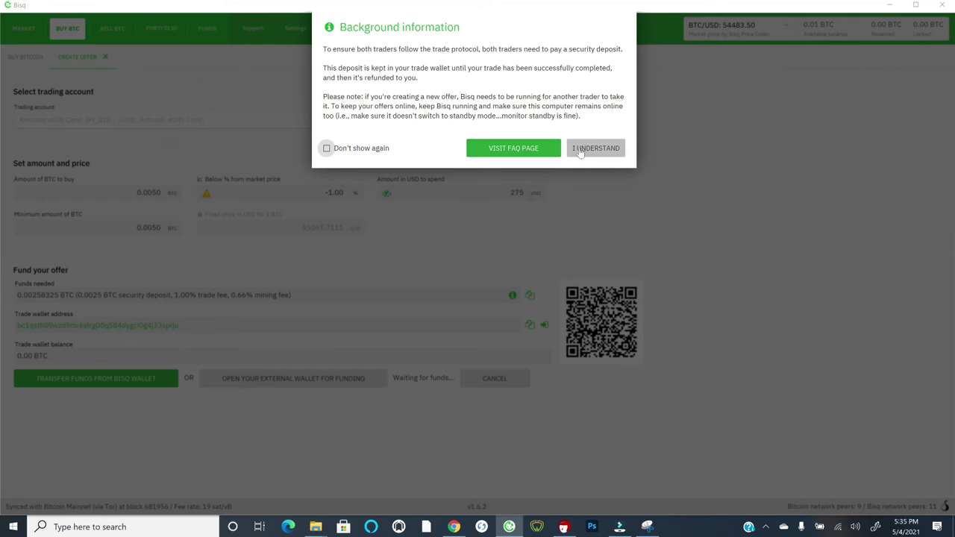
left_click(581, 150)
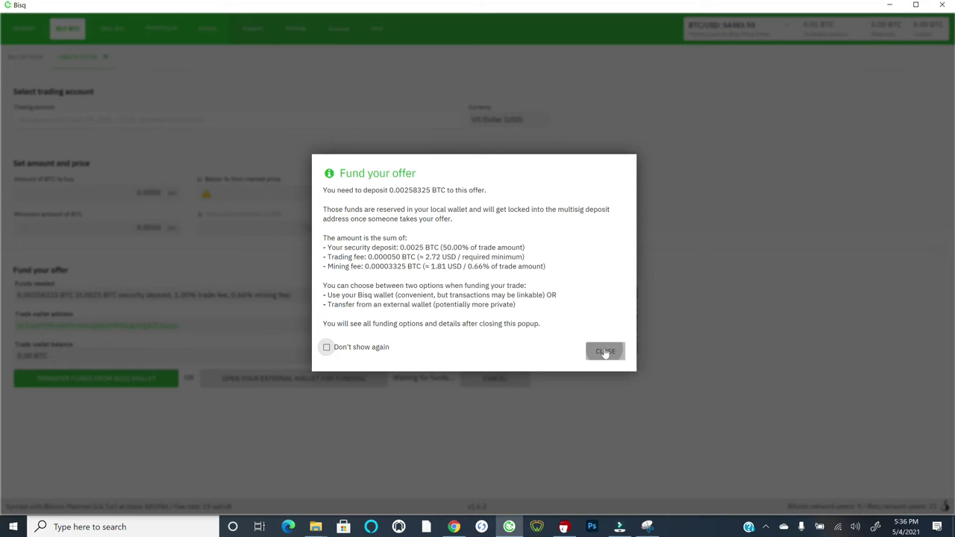
left_click(608, 350)
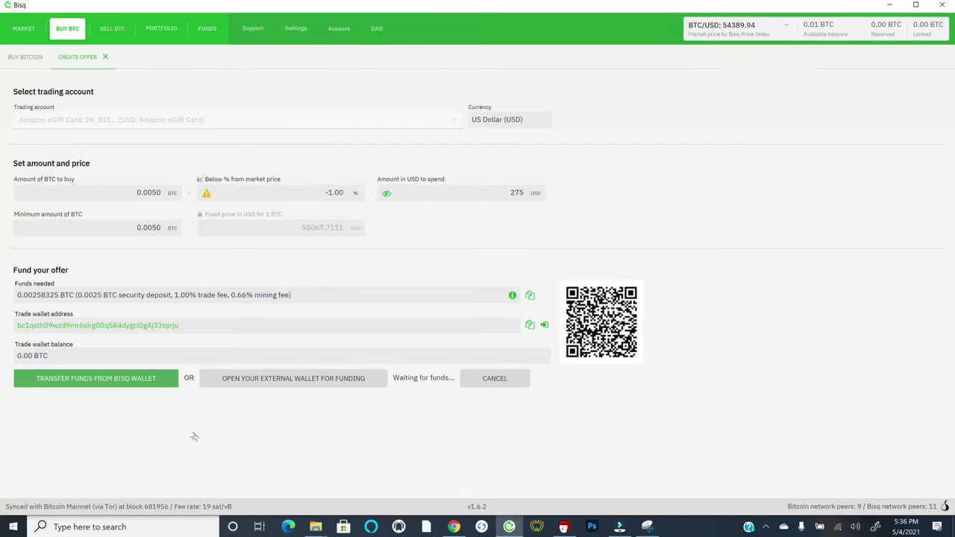
- Fund the offer with 0.00258325 BTC from the Bisq wallet, then review it without publishing
left_click(75, 382)
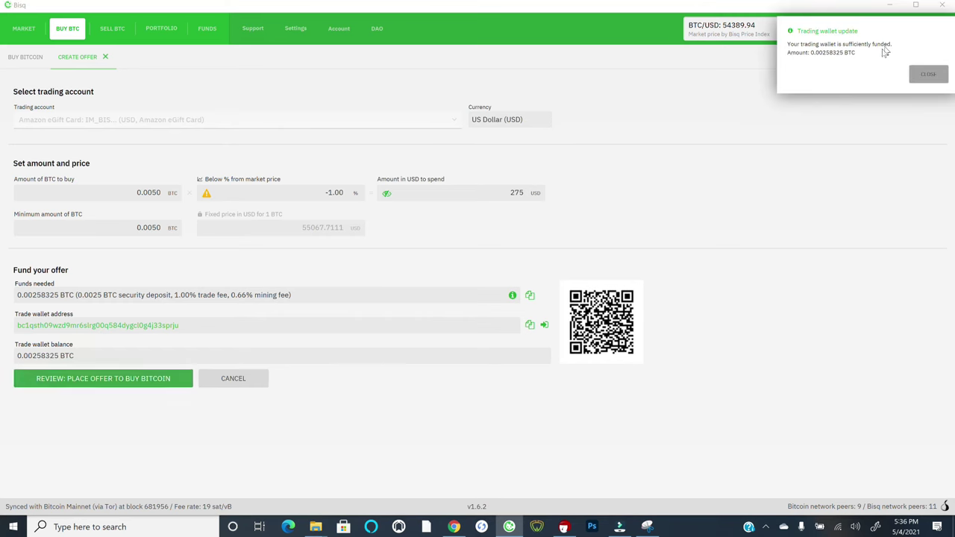
left_click(924, 77)
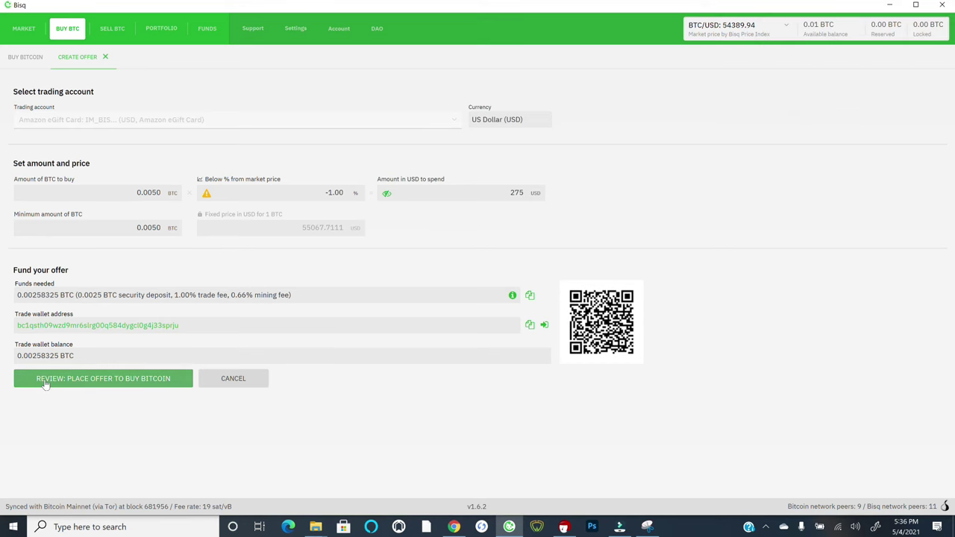
left_click(44, 382)
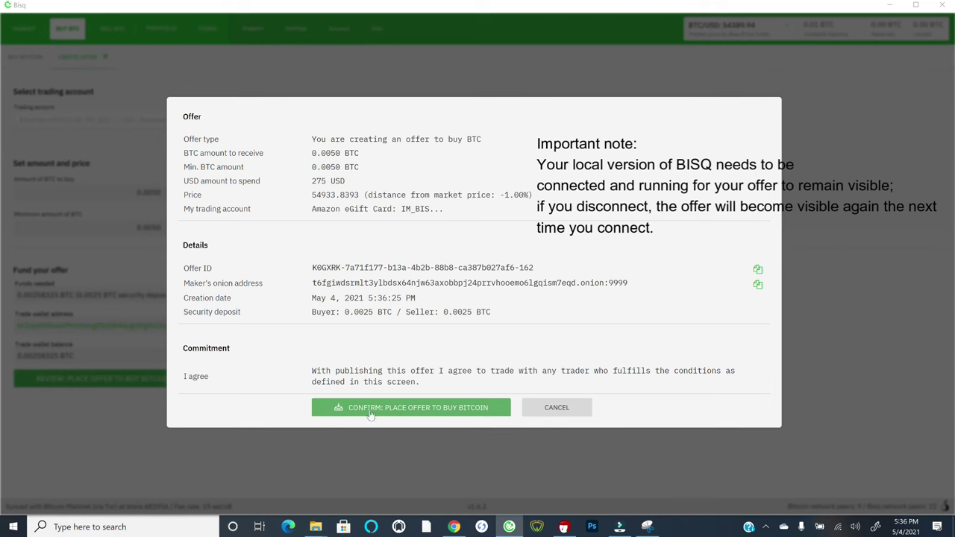
left_click(547, 409)
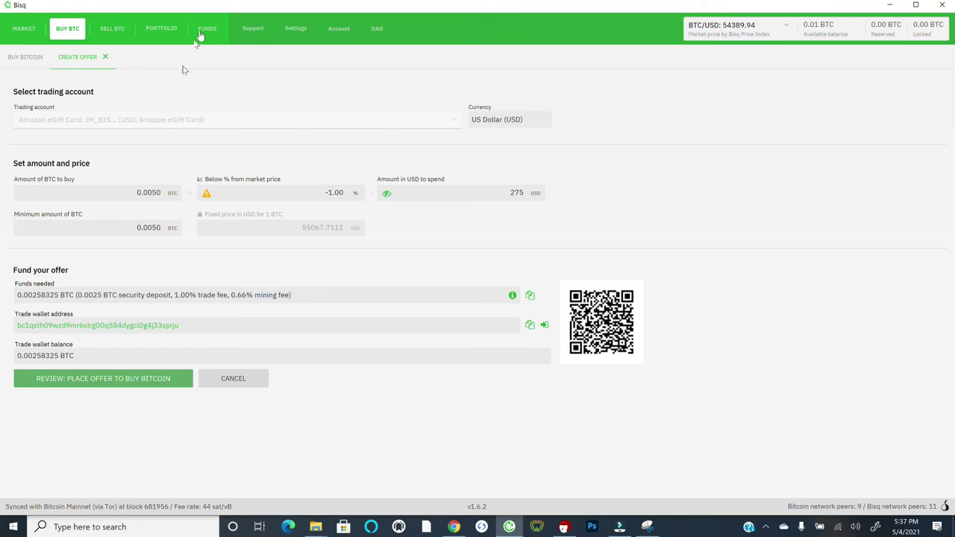
- Switch to the Sell BTC list of 28 available USD offers
left_click(105, 32)
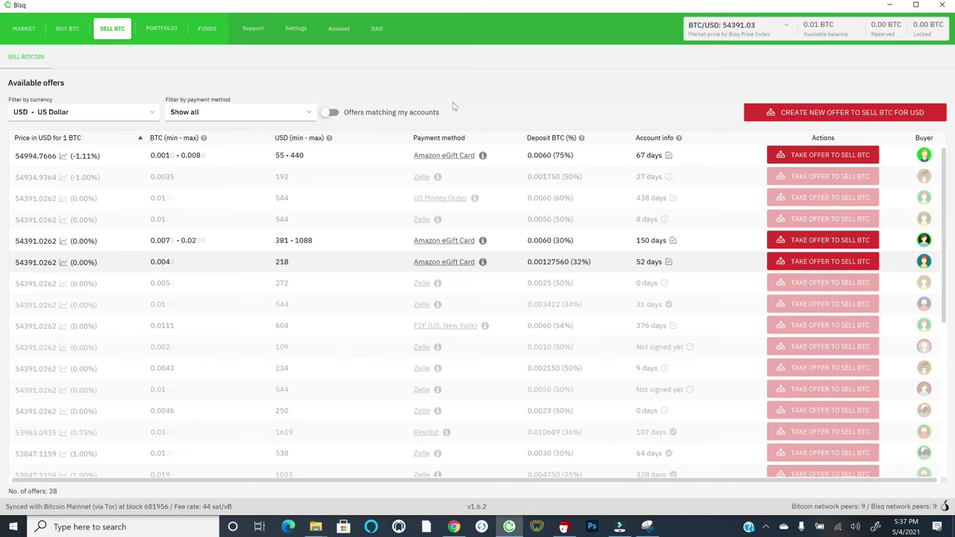
- In Settings preferences, close the XMR auto-confirm notice and select Canadian Dollar (CAD)
left_click(296, 29)
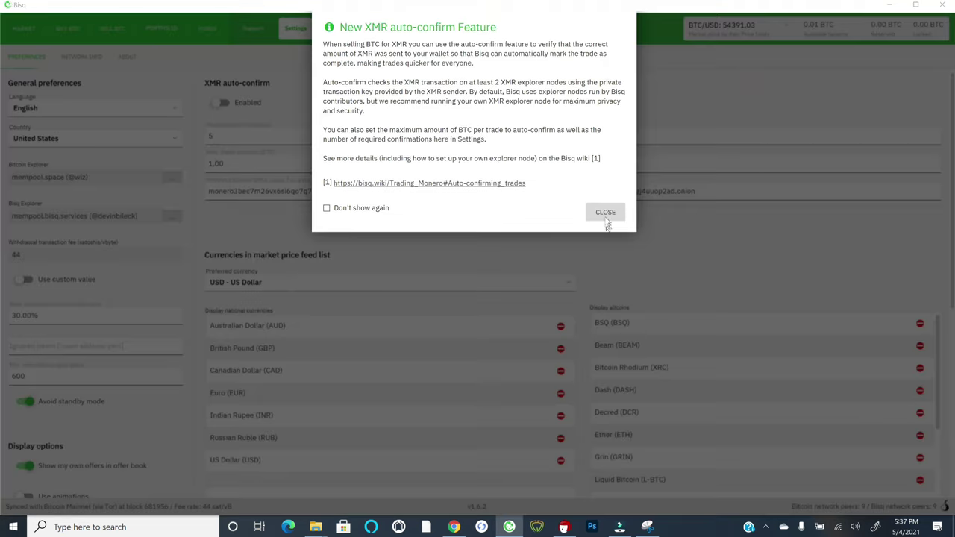
left_click(598, 214)
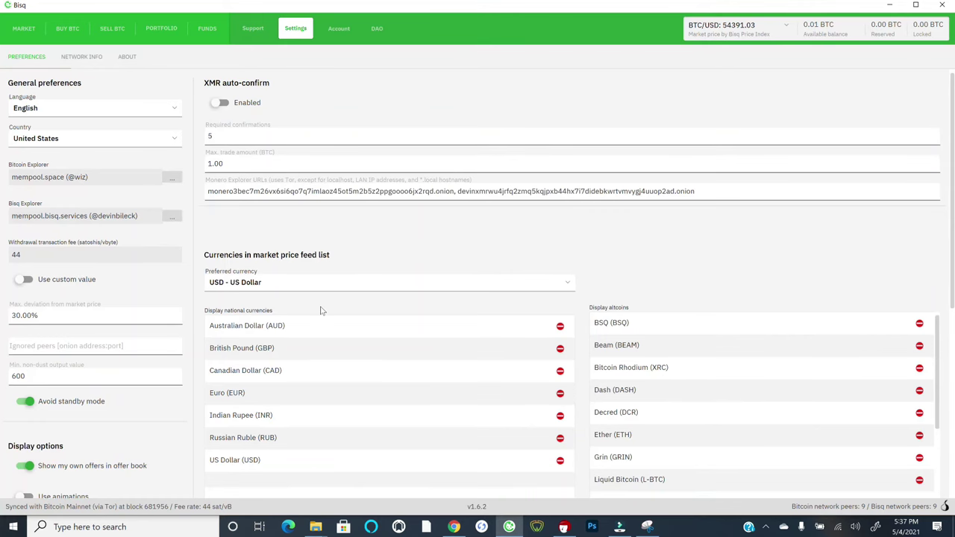
left_click(276, 370)
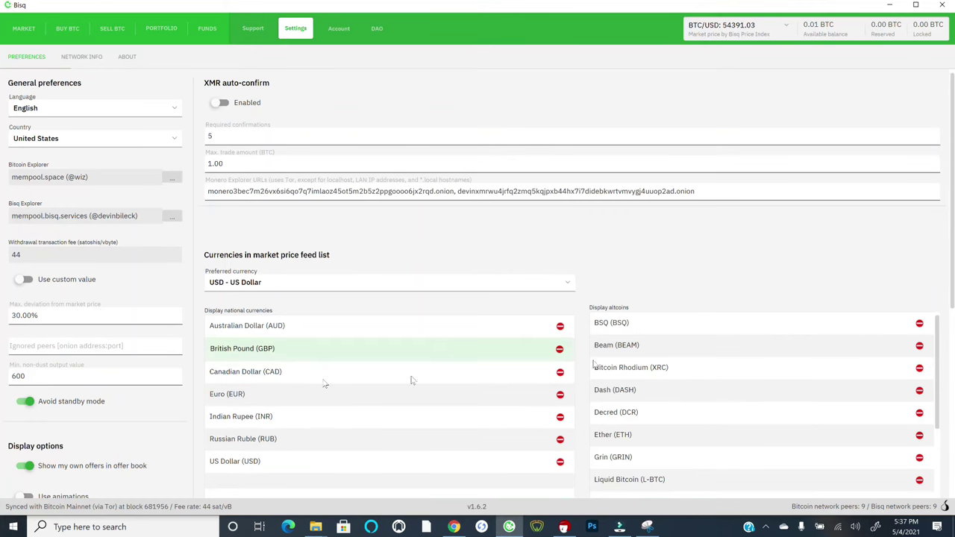